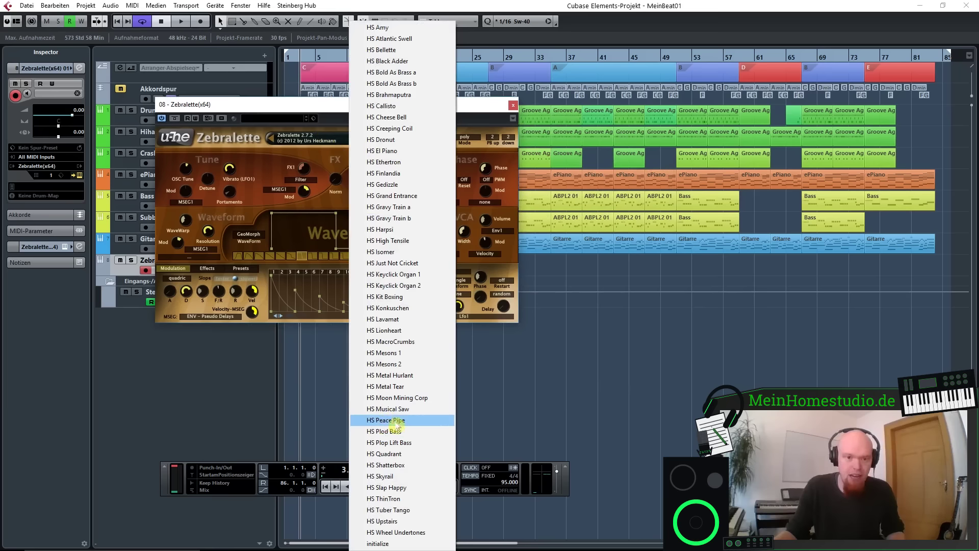
Load the HS Peace Pipe preset in Zebralette and close the instrument window
left_click(388, 421)
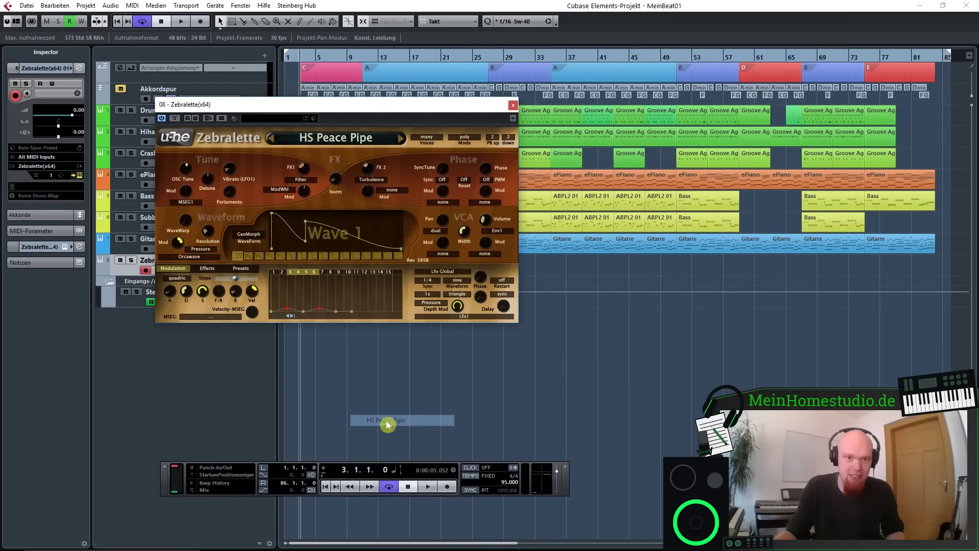
left_click(513, 105)
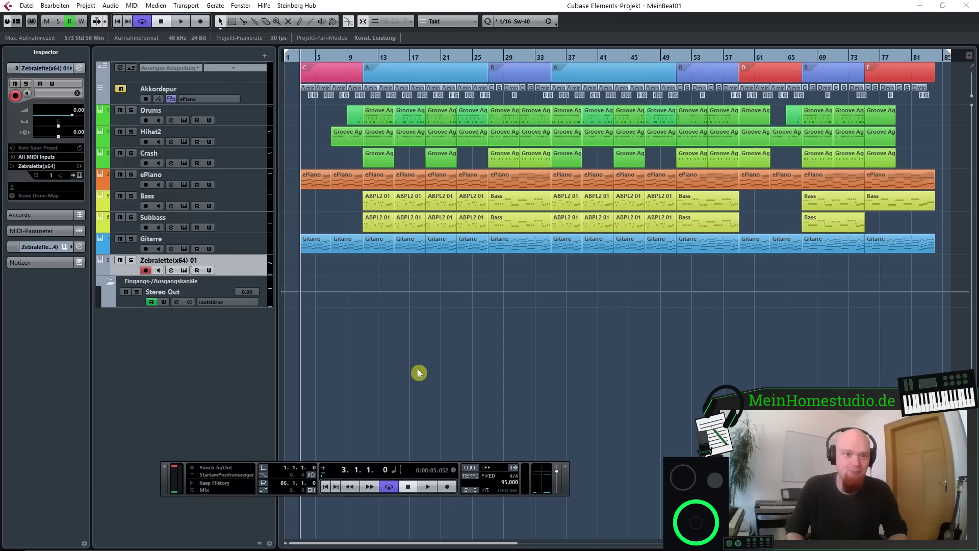
Rename the Zebralette track to Orgel and assign it Color 14
double_click(182, 261)
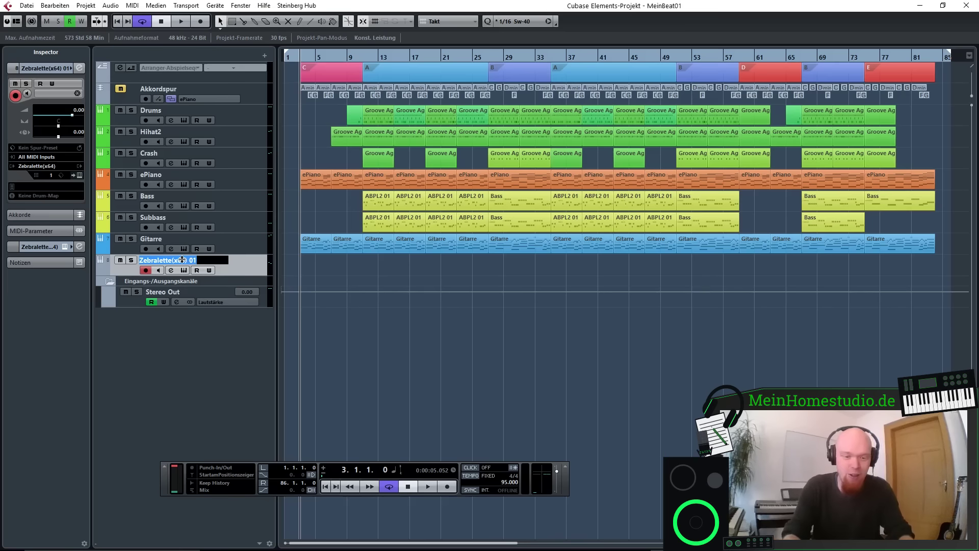
type("Orgel")
key("Return")
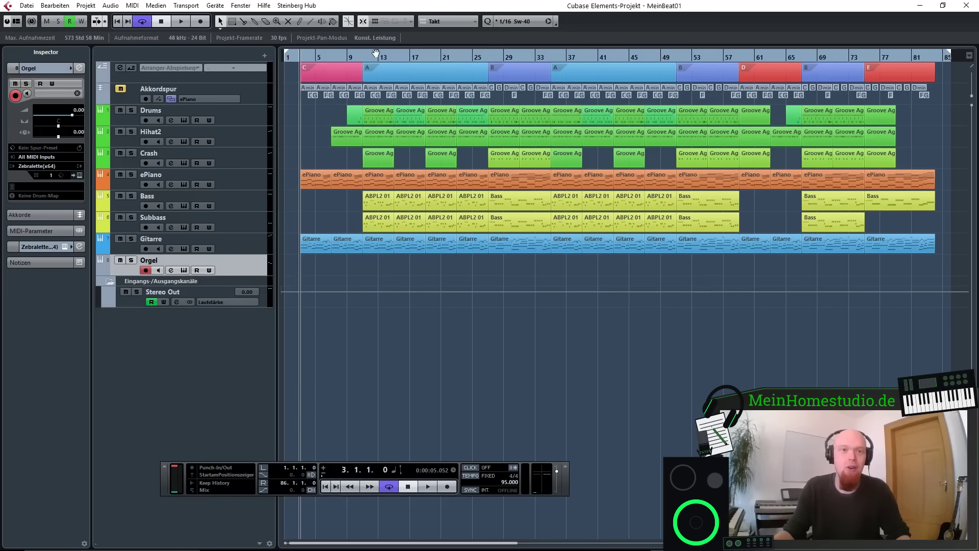
left_click(333, 28)
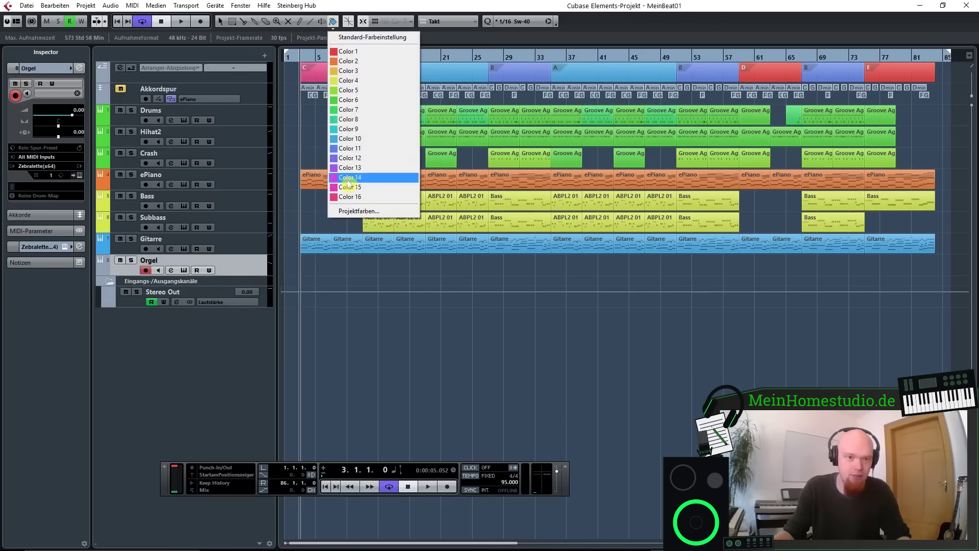
left_click(348, 178)
Draw an empty part on the Orgel track from bar 3 to just before bar 12 and open it for note editing
right_click(373, 363)
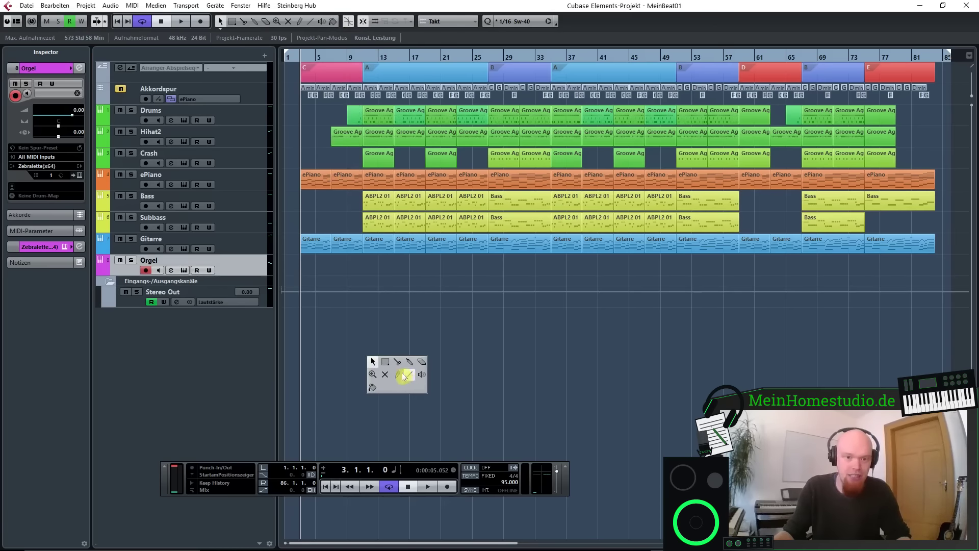
left_click(407, 377)
left_click_drag(302, 265, 369, 261)
double_click(317, 267)
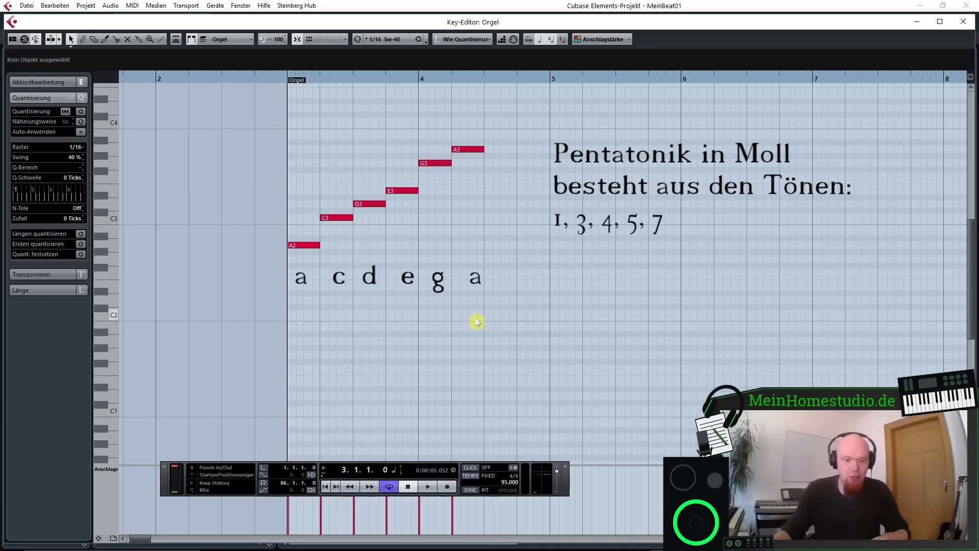
Play back the pentatonic scale notes from A2 to A3 in the Orgel part
key("space")
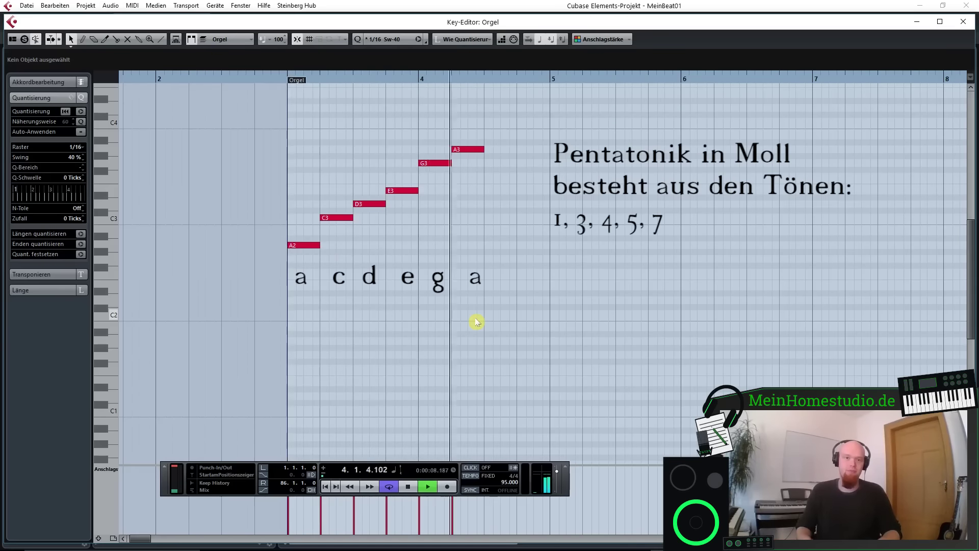
key("space")
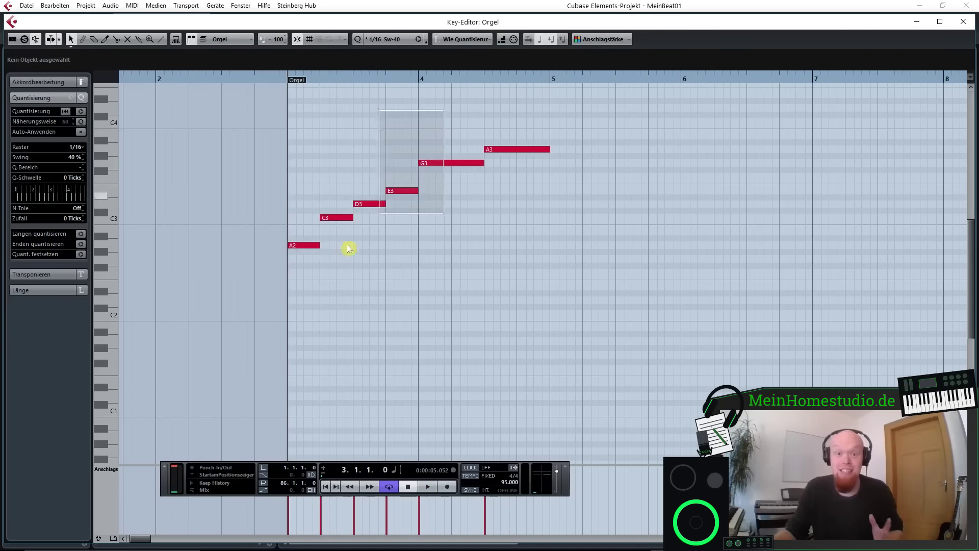
left_click_drag(348, 248, 256, 306)
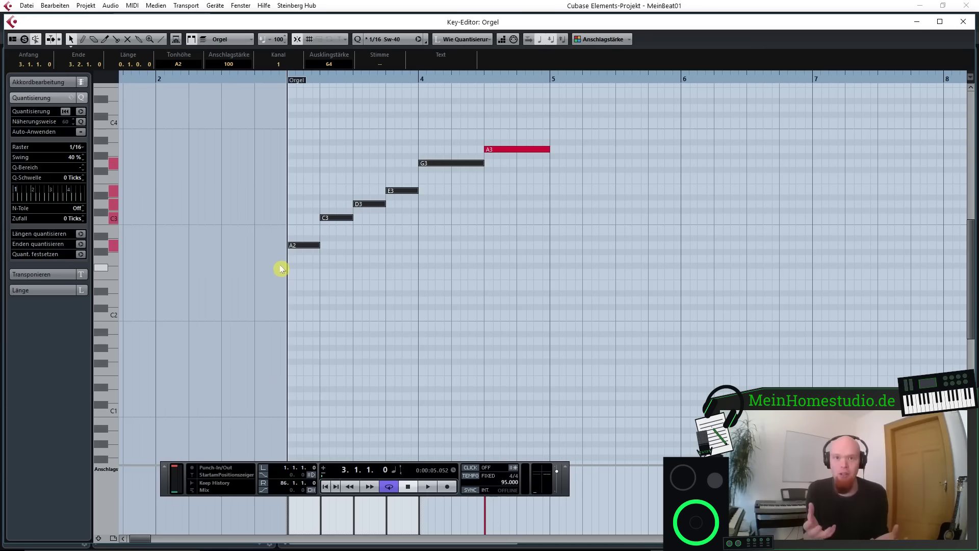
left_click(314, 275)
left_click_drag(299, 225, 306, 328)
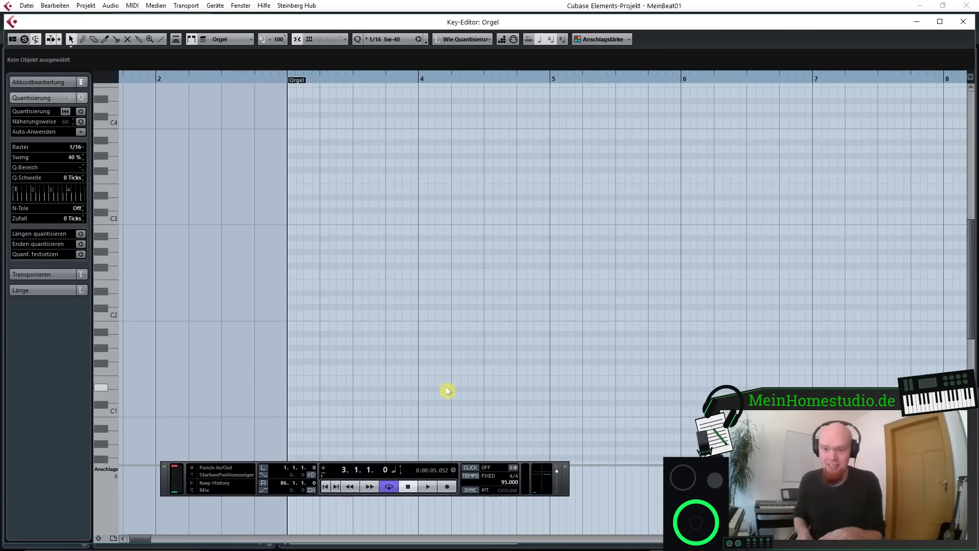
Record a first organ melody into the empty Orgel part starting at bar 3
key("KP_Multiply")
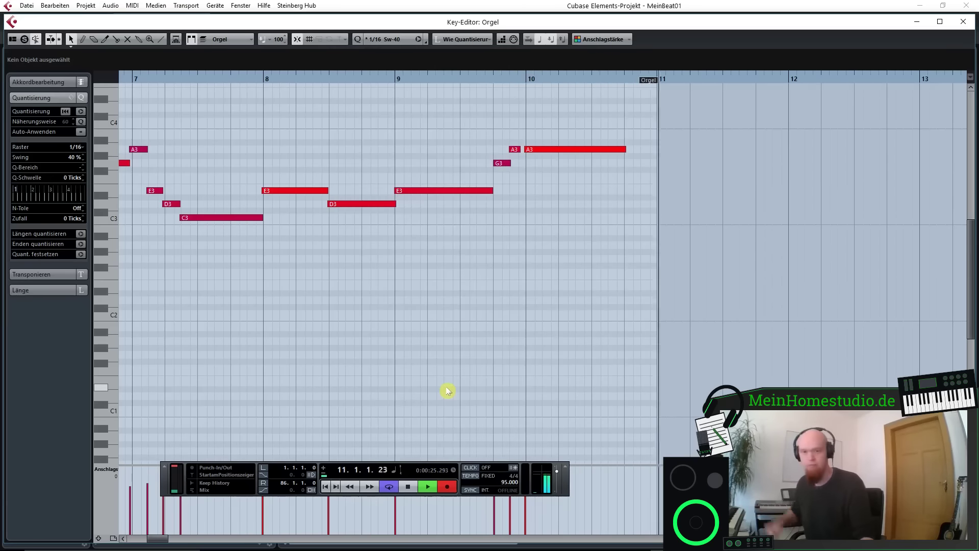
key("space")
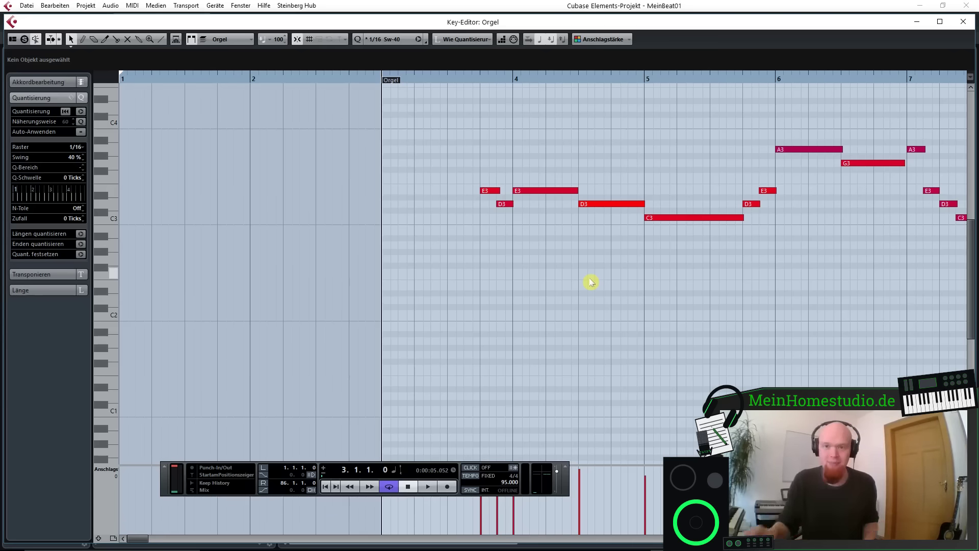
Draw short B2 and F3 notes near the melody's first E3, and return to the selection tool
right_click(505, 234)
left_click(515, 232)
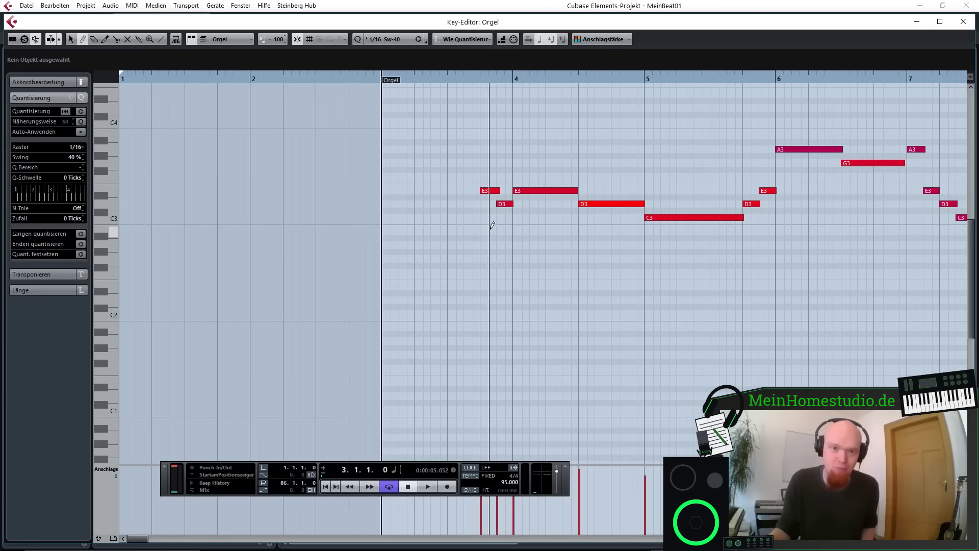
left_click(483, 229)
left_click(476, 176)
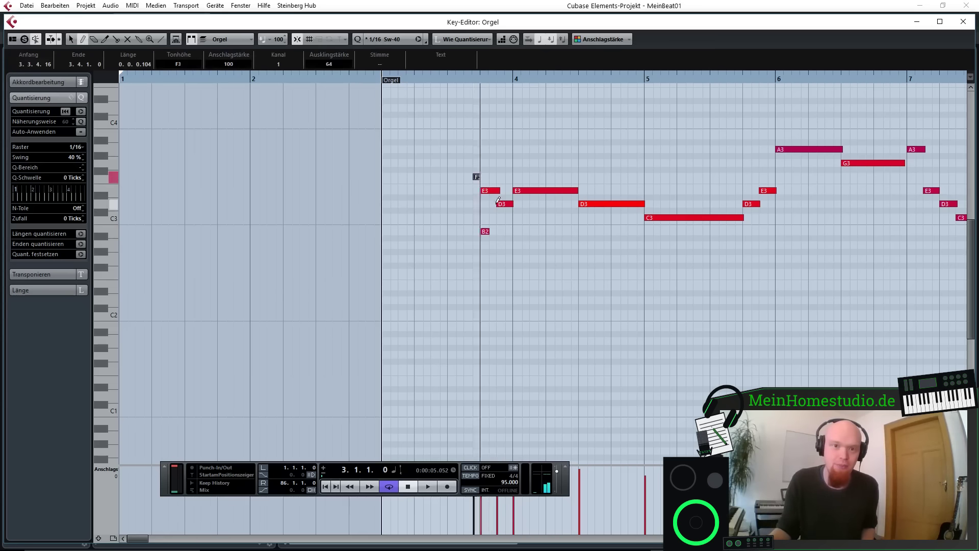
right_click(530, 161)
left_click(531, 161)
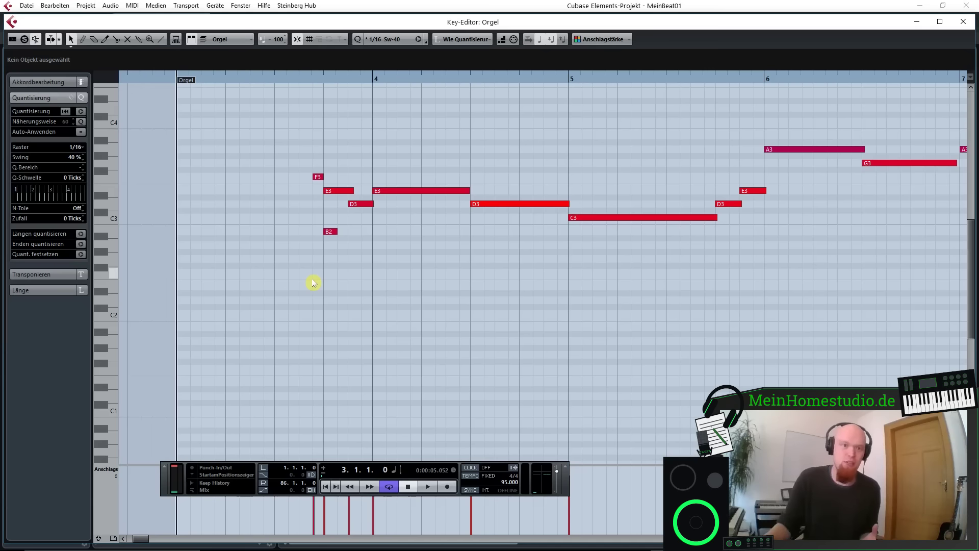
Delete all notes in the Orgel part and record a new organ melody from bar 3 to bar 11
left_click_drag(344, 241, 296, 227)
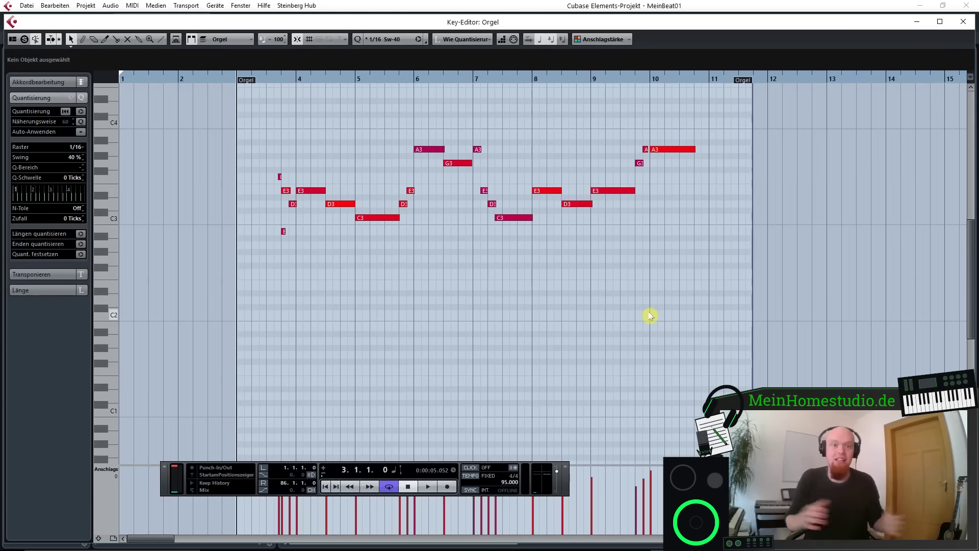
left_click_drag(761, 337, 203, 102)
key("Delete")
key("KP_Multiply")
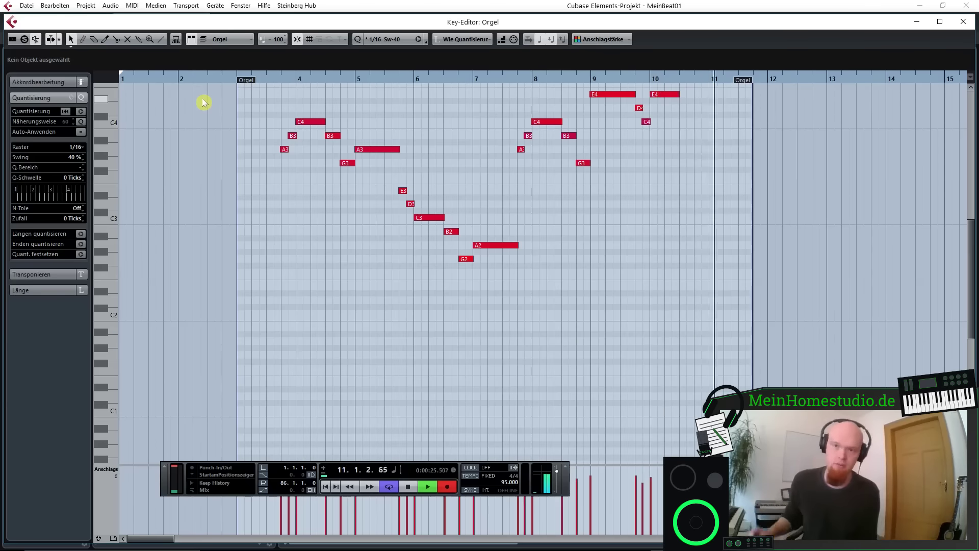
key("space")
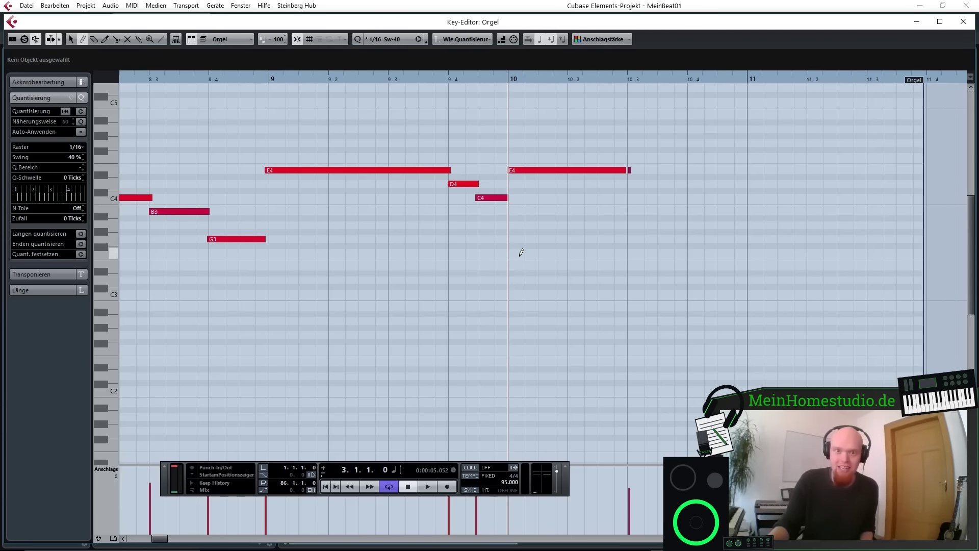
Draw short F3, A3 and C4 notes under the E4 at bar 10, and delete these three notes
left_click(519, 254)
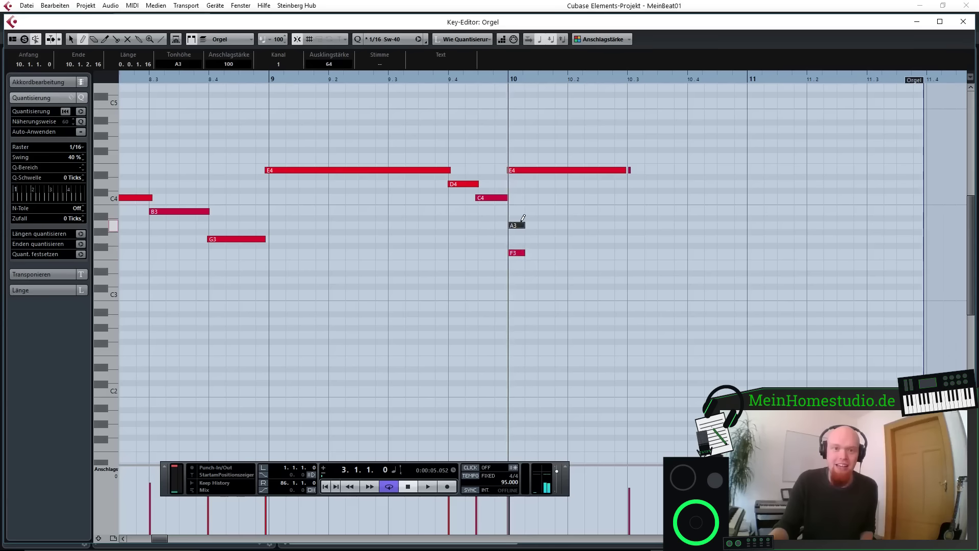
left_click(519, 198)
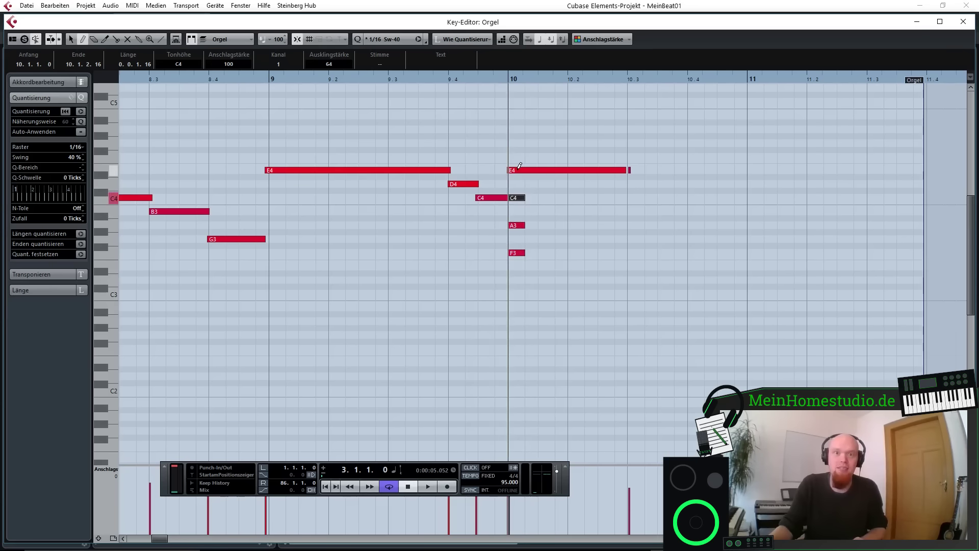
key("1")
left_click_drag(545, 279, 518, 202)
key("Delete")
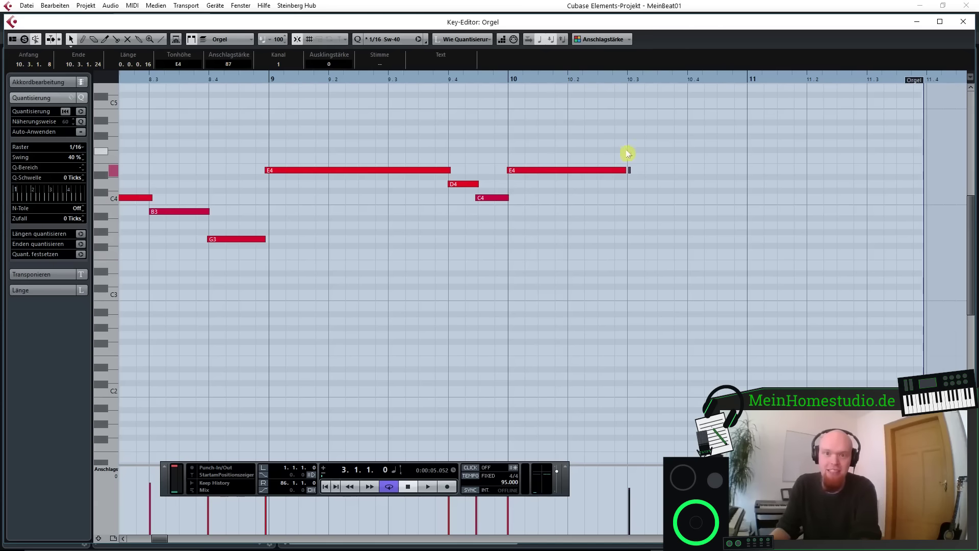
Delete the tiny stray E4 note in bar 10 and quantize the whole melody to 1/16 with 40% swing
left_click_drag(626, 150, 643, 179)
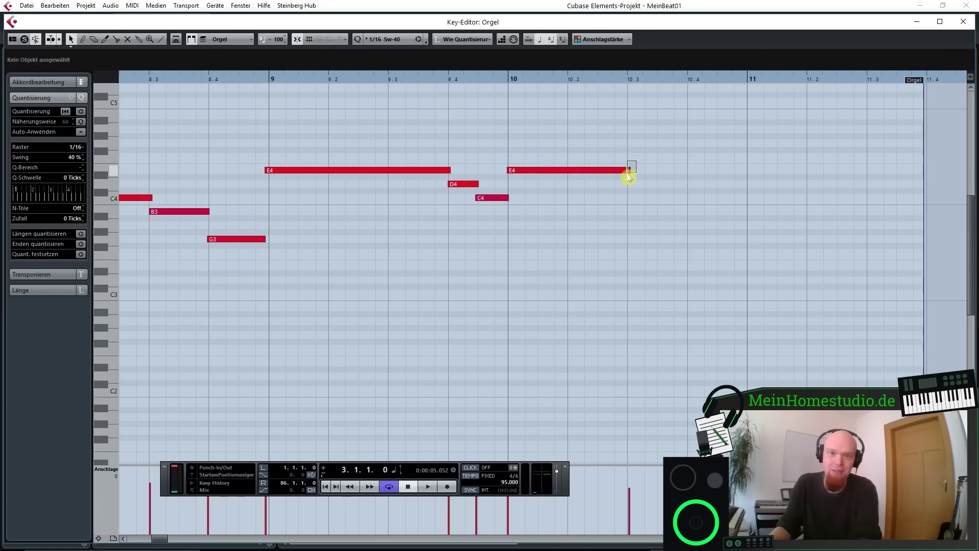
left_click_drag(704, 409, 152, 132)
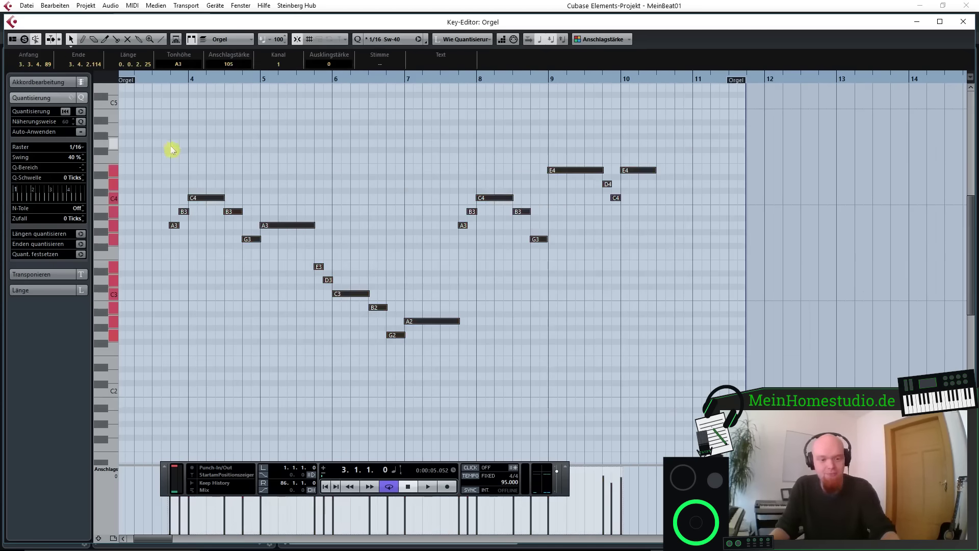
left_click(580, 148)
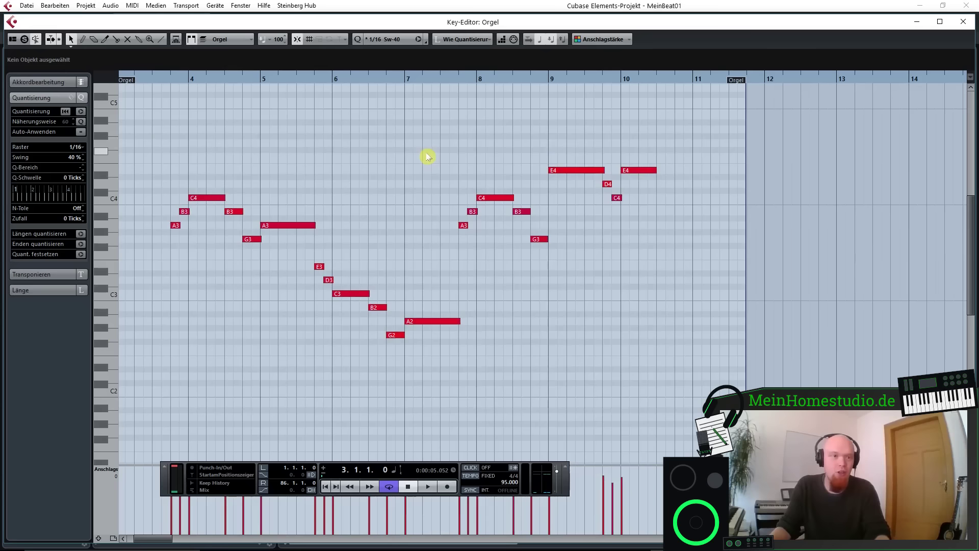
Play back the organ melody from bar 3
key("space")
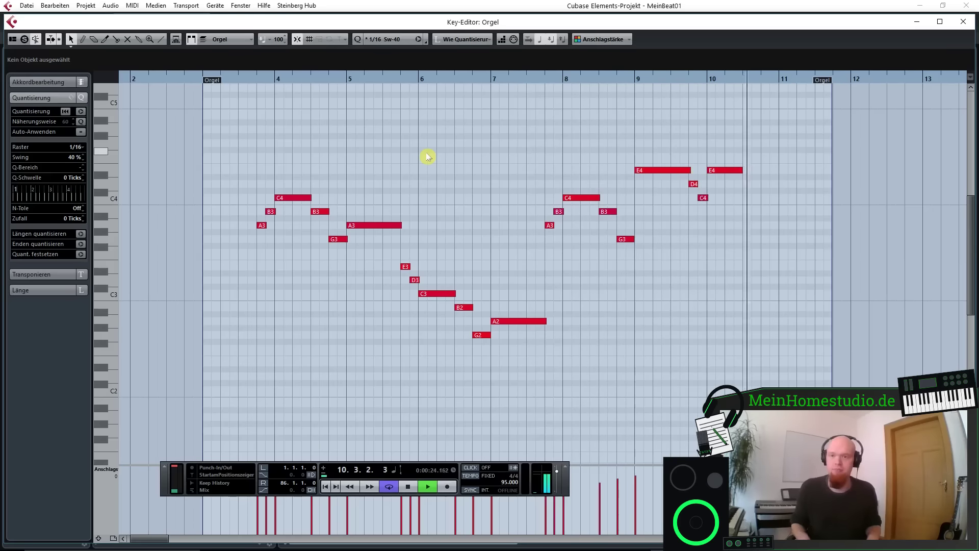
key("space")
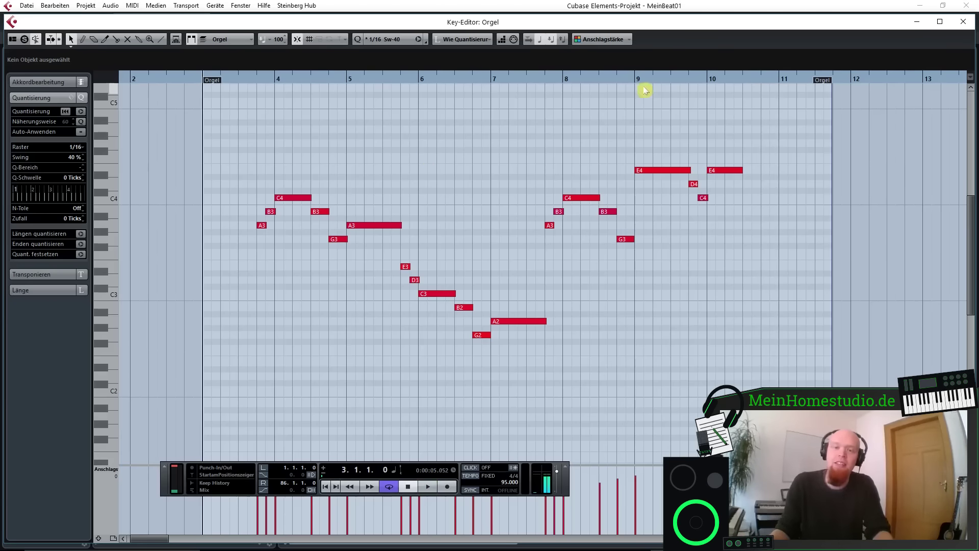
Lower the long E4 at bar 9 to A3 and rearrange the two short notes before bar 10 as C4 followed by D4
left_click_drag(645, 90, 618, 179)
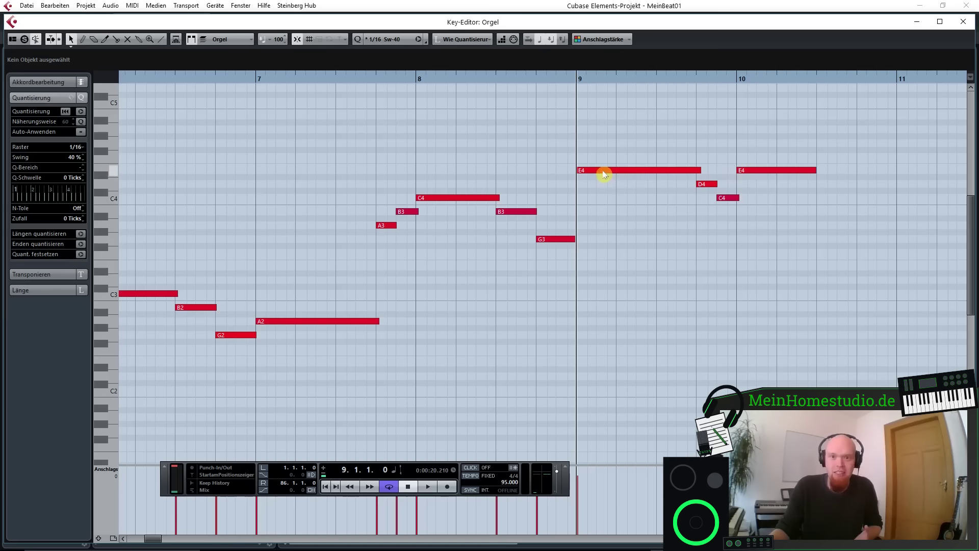
left_click_drag(603, 174, 608, 229)
left_click(625, 199)
mouse_move(711, 186)
left_mouse_down()
mouse_move(713, 201)
mouse_move(725, 185)
left_mouse_up()
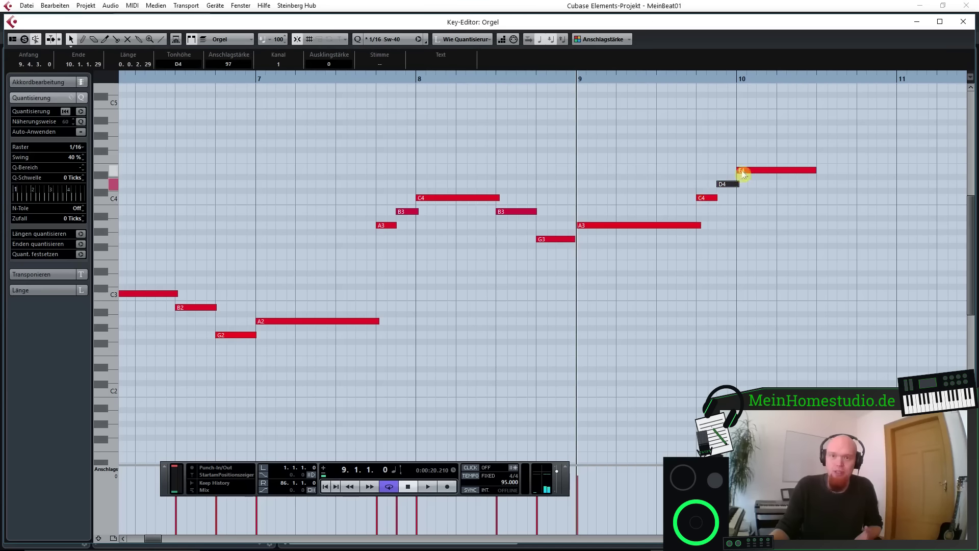
Play back the edited end of the melody from bar 9
left_click(773, 248)
key("space")
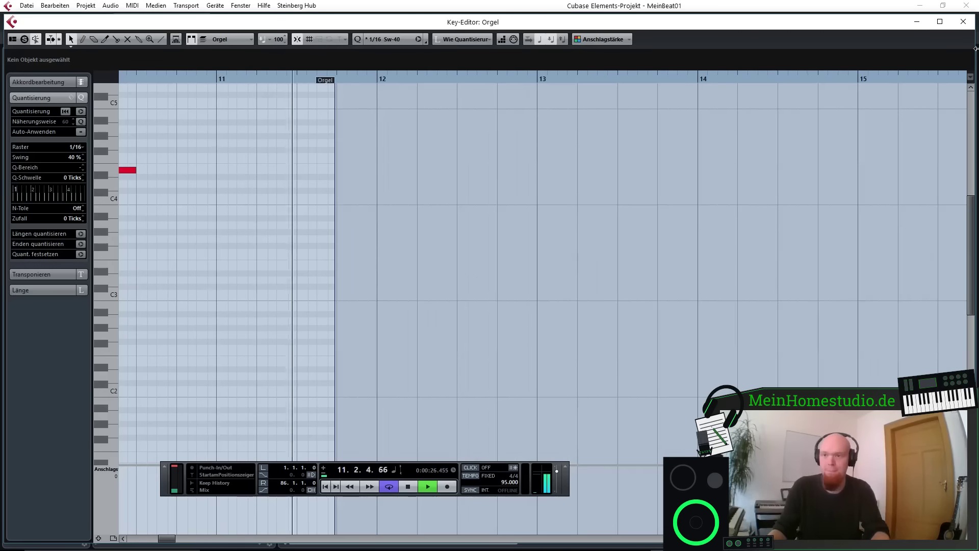
key("space")
scroll(947, 331, "right", 6)
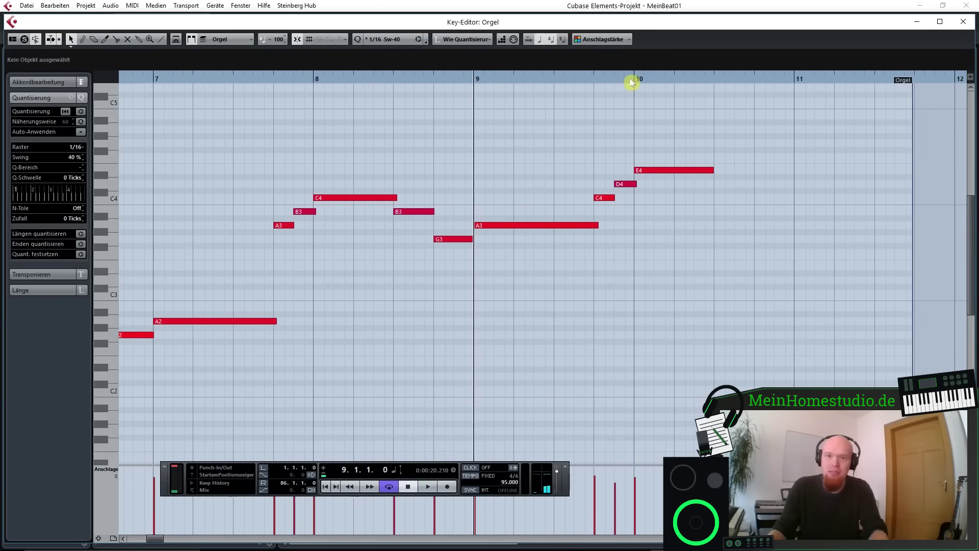
Set the project cursor to bar 10, close the Orgel editor and open the Drums part at bars 9 to 11
left_click(634, 79)
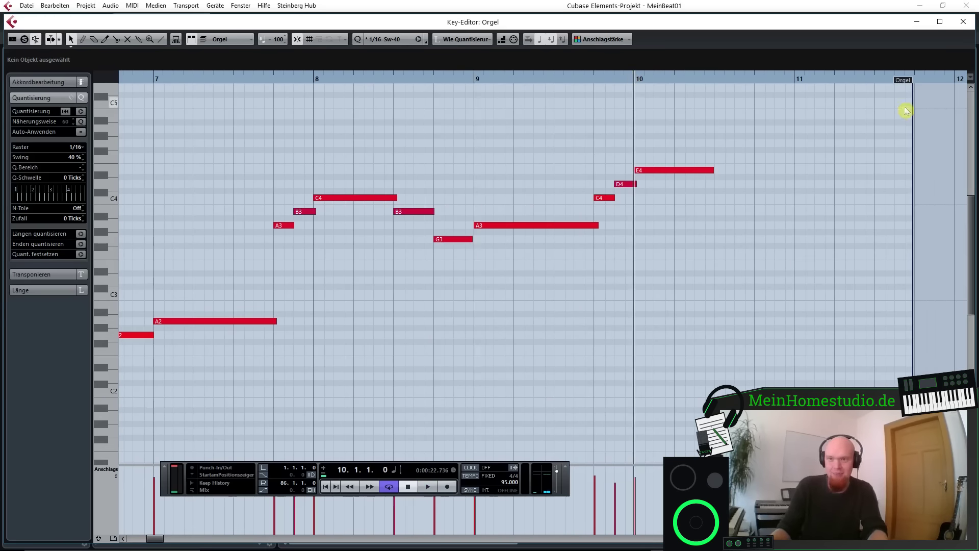
left_click(963, 21)
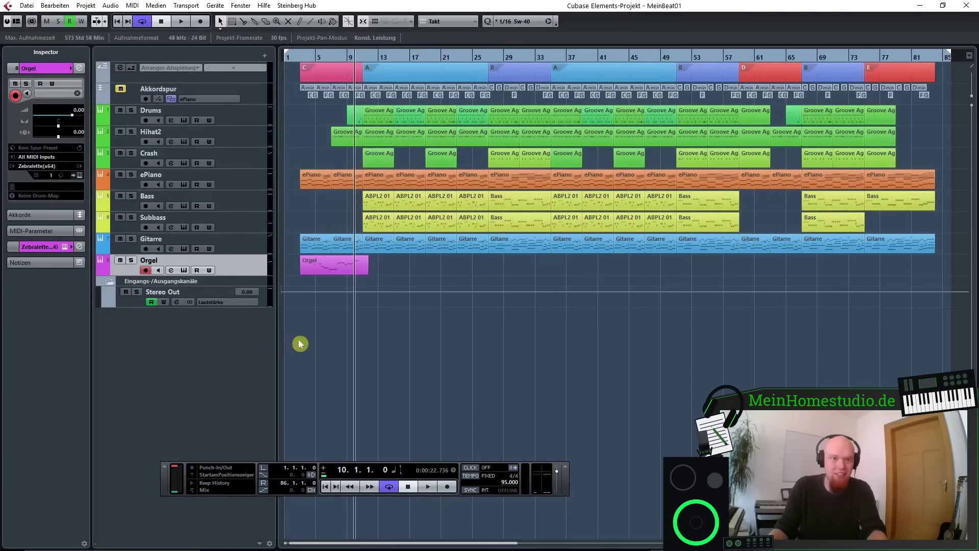
scroll(301, 344, "up", 6)
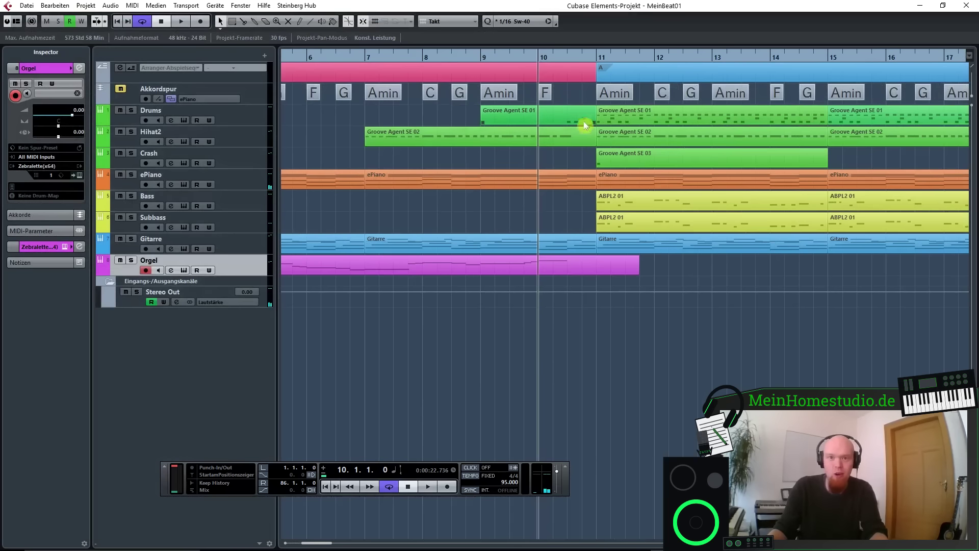
double_click(586, 119)
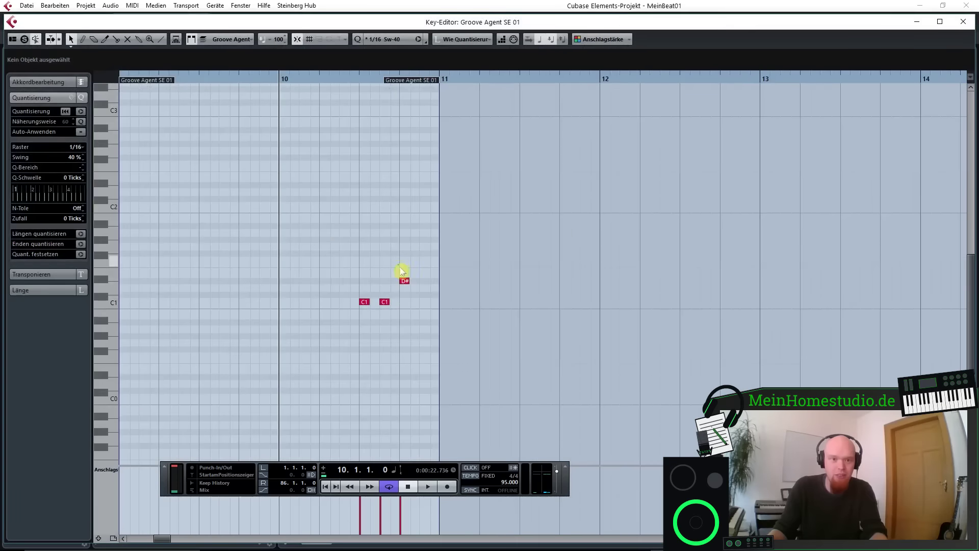
Close the Drums part and remove the last hi-hat note before bar 11 in the Hihat2 part
left_click(404, 281)
left_click(402, 263)
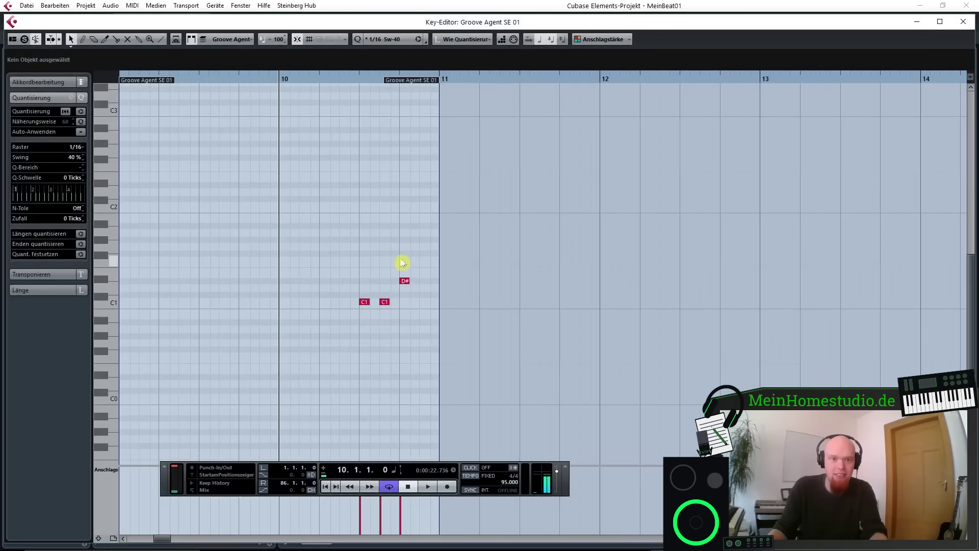
left_click(963, 21)
double_click(583, 139)
left_click_drag(715, 306, 729, 284)
double_click(695, 279)
left_click(751, 200)
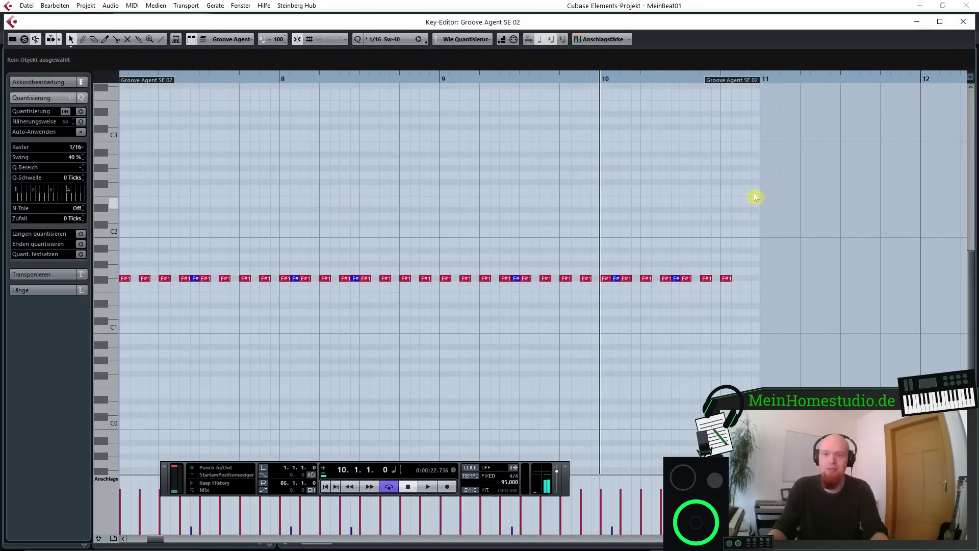
left_click(971, 24)
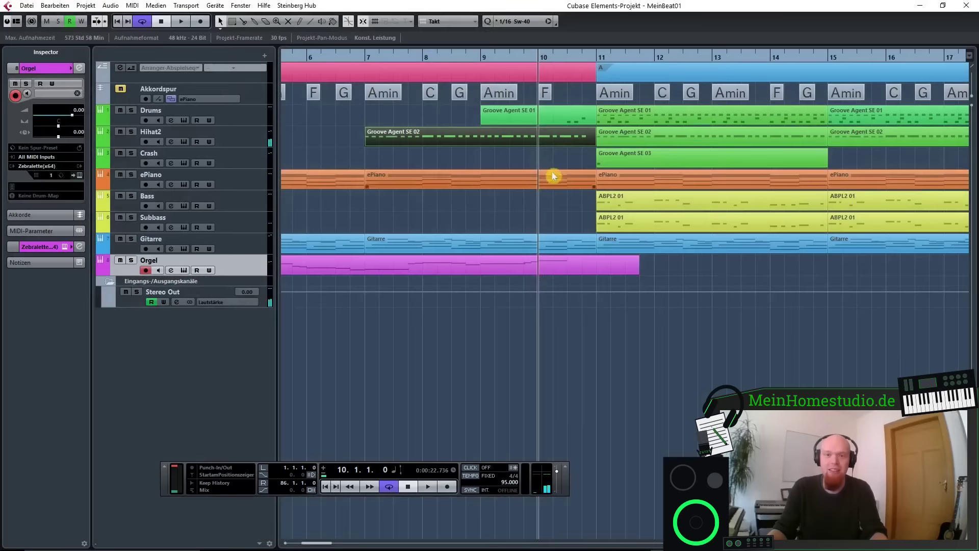
In the ePiano part, delete the G chord in the second half of bar 10 and extend the F chord to beat 4
double_click(582, 182)
left_click_drag(700, 109, 762, 392)
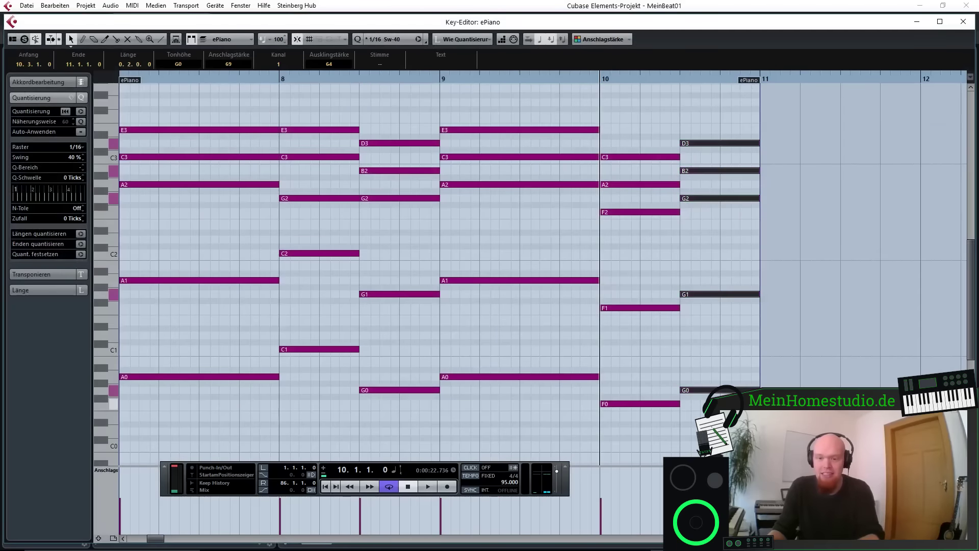
key("Delete")
scroll(738, 255, "right", 5)
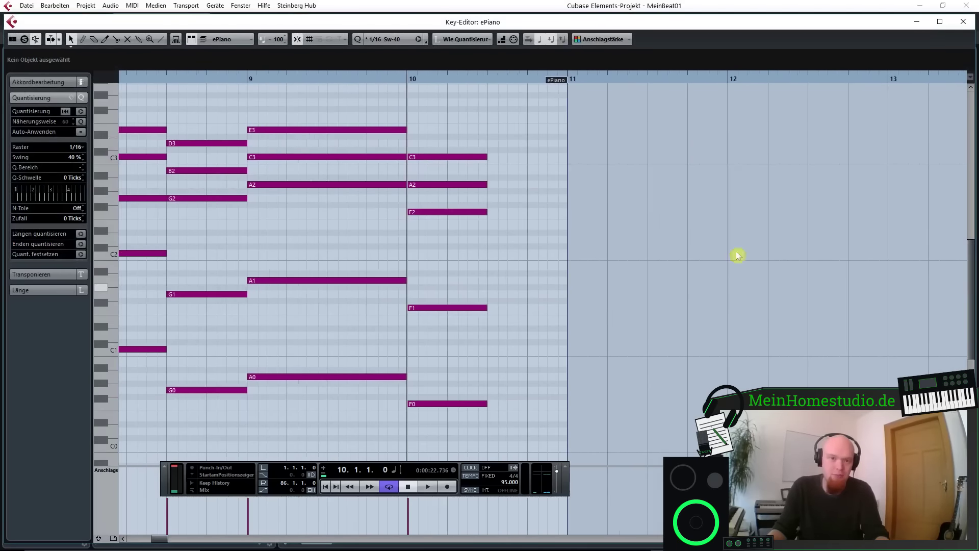
left_click_drag(471, 147, 526, 407)
left_click(742, 159)
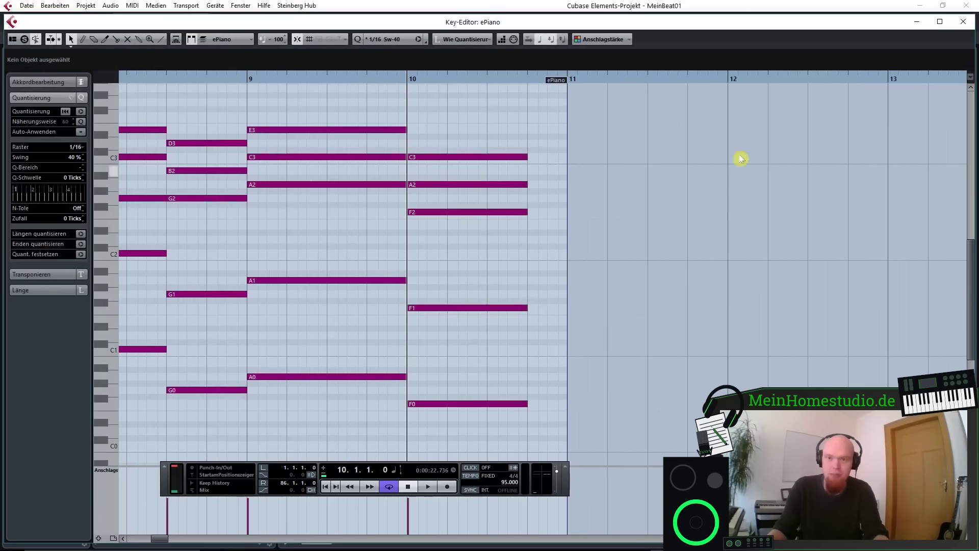
In the Gitarre part, delete the notes in the second half of bar 10 and extend the remaining final notes to beat 4
left_click(959, 23)
double_click(580, 246)
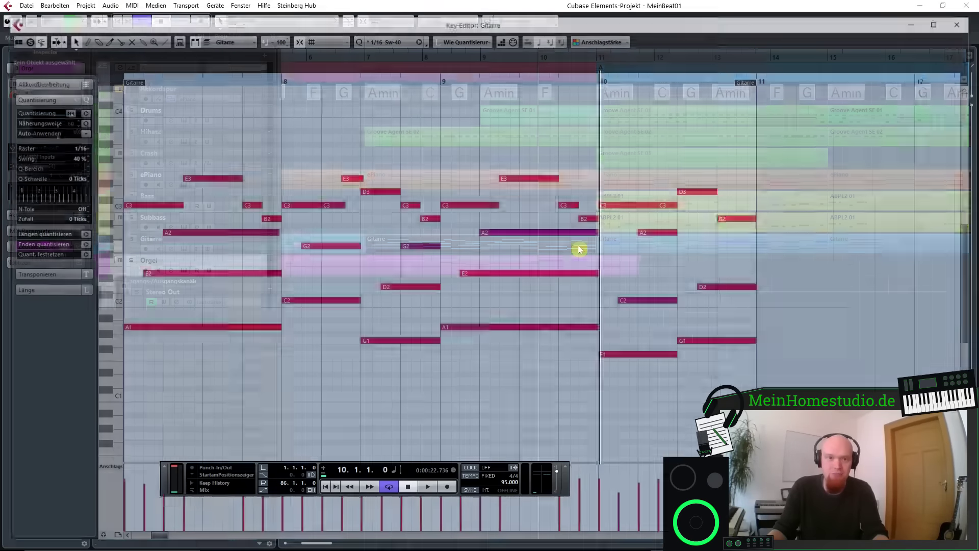
left_click_drag(690, 181, 760, 408)
key("Delete")
left_click_drag(667, 185, 695, 363)
left_click_drag(680, 204, 720, 205)
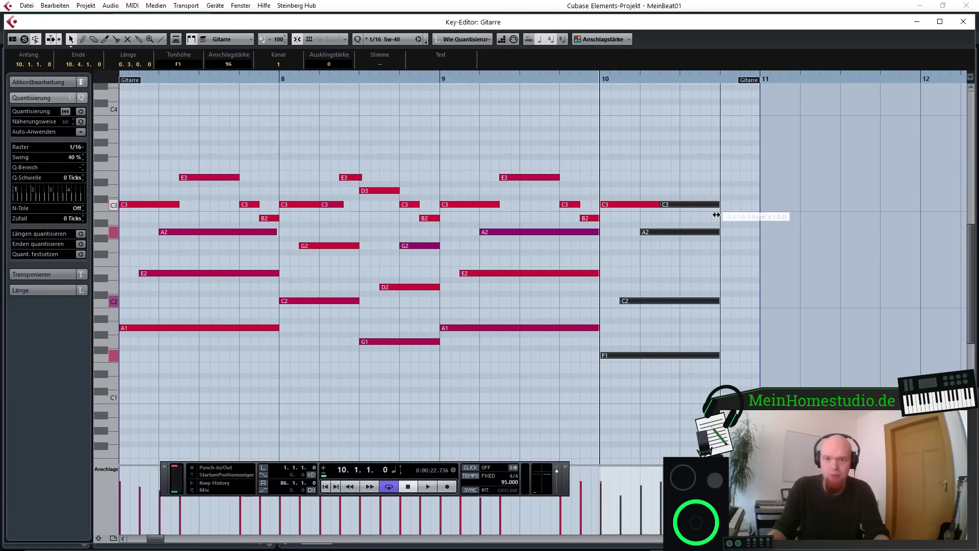
left_click(710, 185)
Play back the edited transition from bar 10 into bar 11 and close the Gitarre editor
key("space")
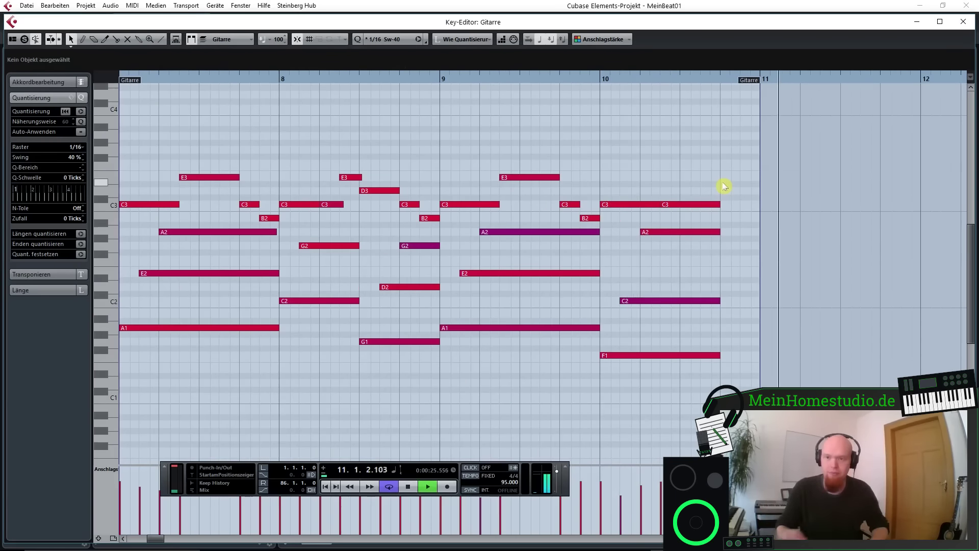
key("Escape")
key("space")
Lengthen the final E4 at bar 10 of the Orgel part to three beats
double_click(590, 269)
left_click_drag(766, 170, 809, 171)
Play back the arrangement from bar 7 through the transition into section A, closing the Orgel editor
left_click(209, 83)
key("space")
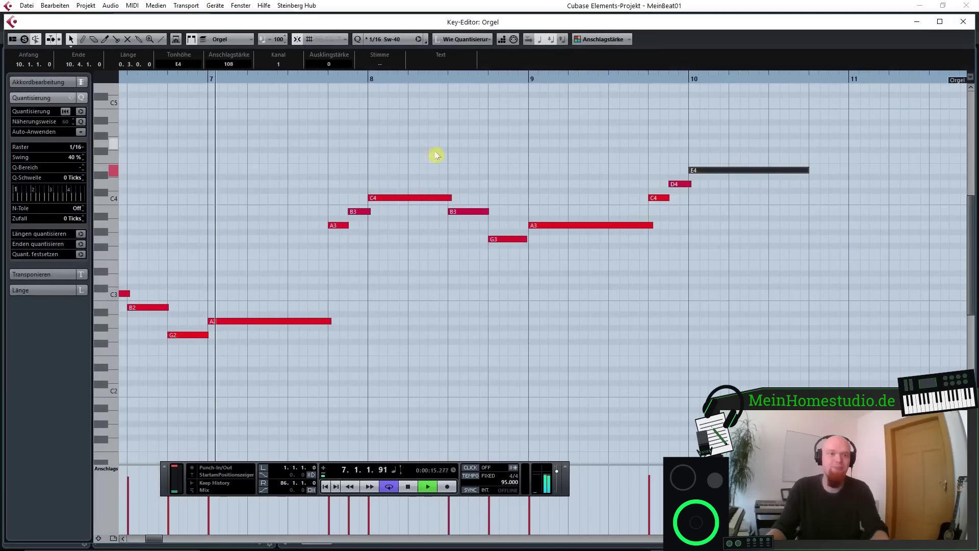
left_click(443, 149)
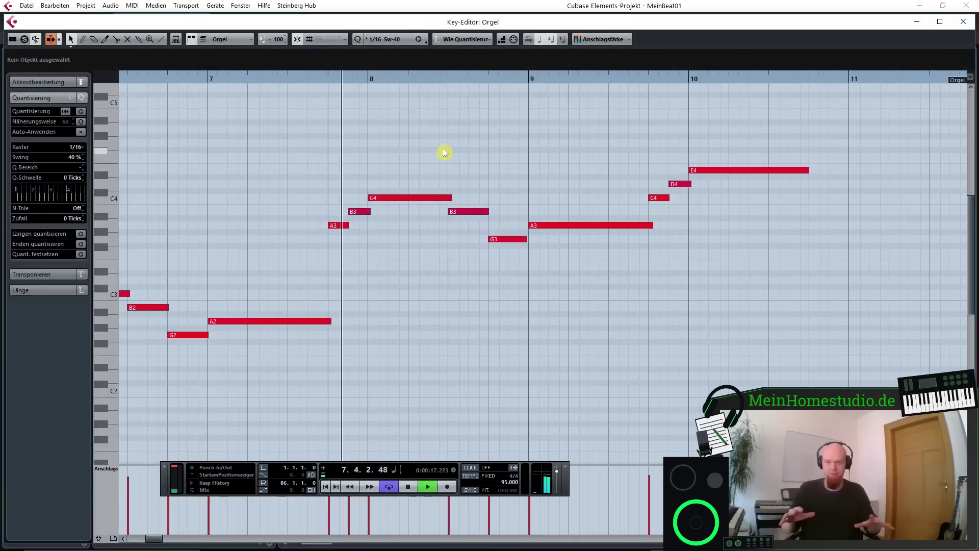
left_click(964, 22)
left_click(791, 254)
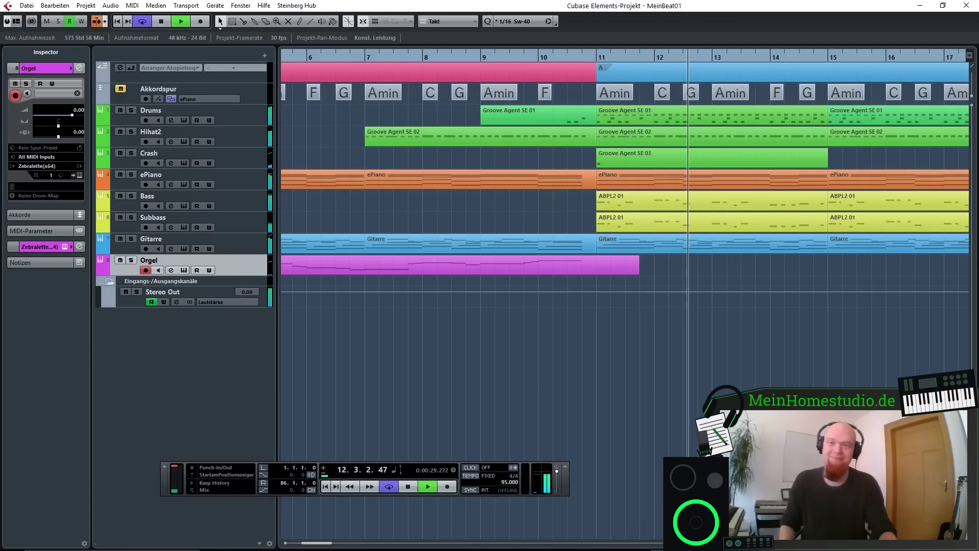
key("space")
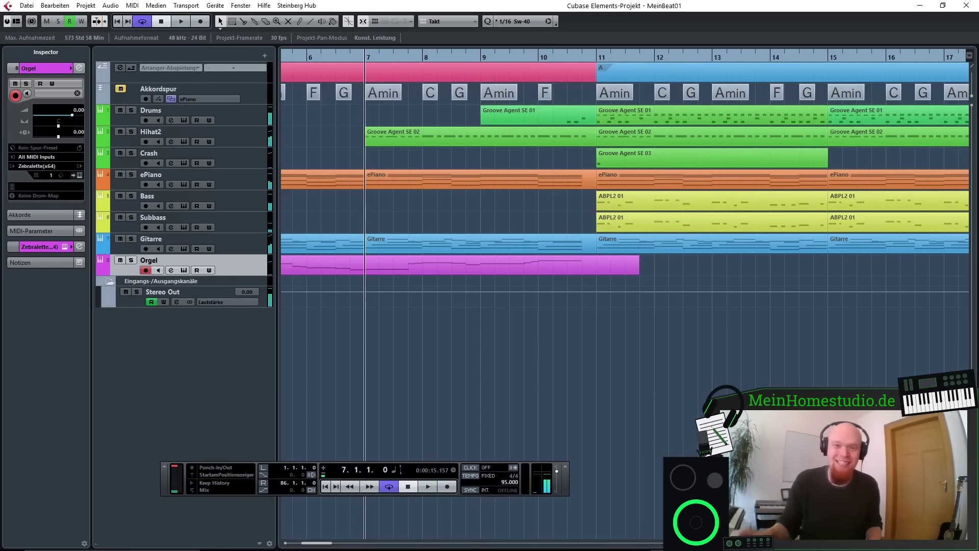
Delete the ePiano and Gitarre parts of section D, plus the Hihat2 part and Drums fill in its second half
scroll(717, 343, "down", 10)
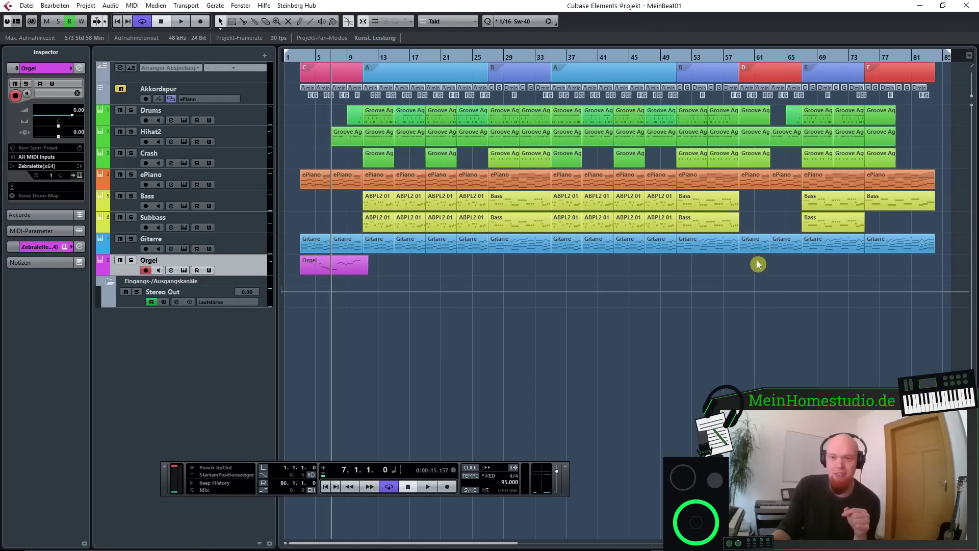
left_click_drag(784, 187, 784, 185)
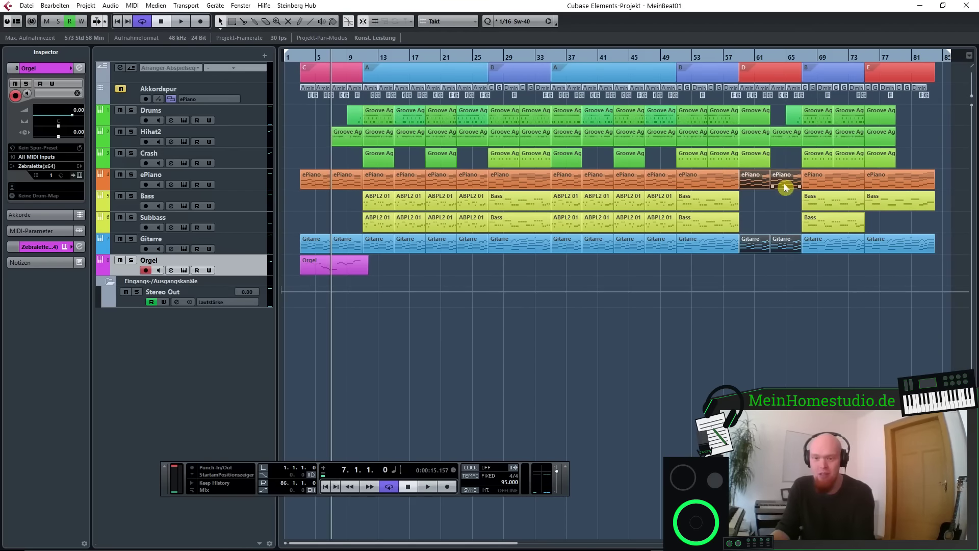
key("Delete")
left_click(788, 136)
key("Delete")
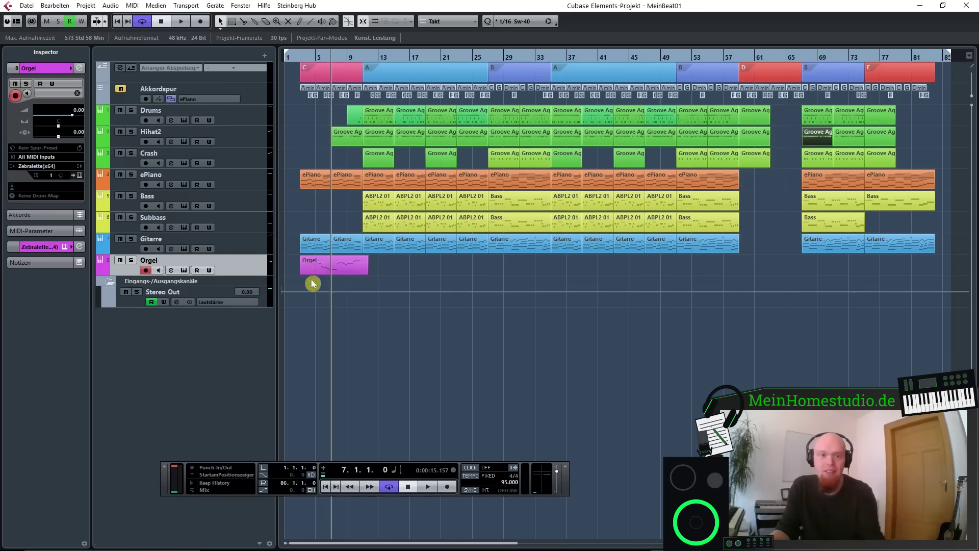
Copy all the intro parts between bars 3 and 11, including the organ melody, to the start of section D at bar 59
left_click_drag(290, 265, 359, 118)
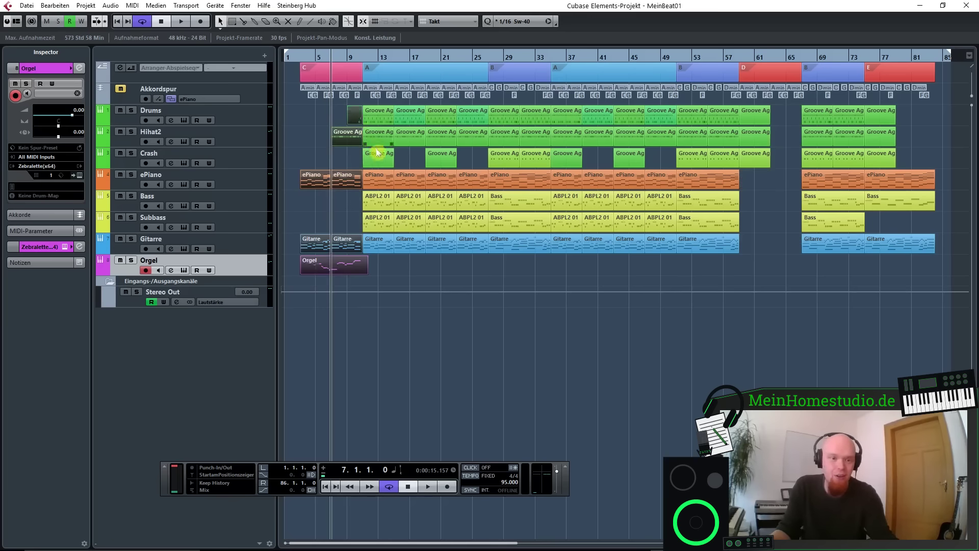
key("ctrl+d")
left_click_drag(388, 269, 760, 263)
left_click(825, 266)
Play back the copied passage in section D from bar 58
double_click(733, 58)
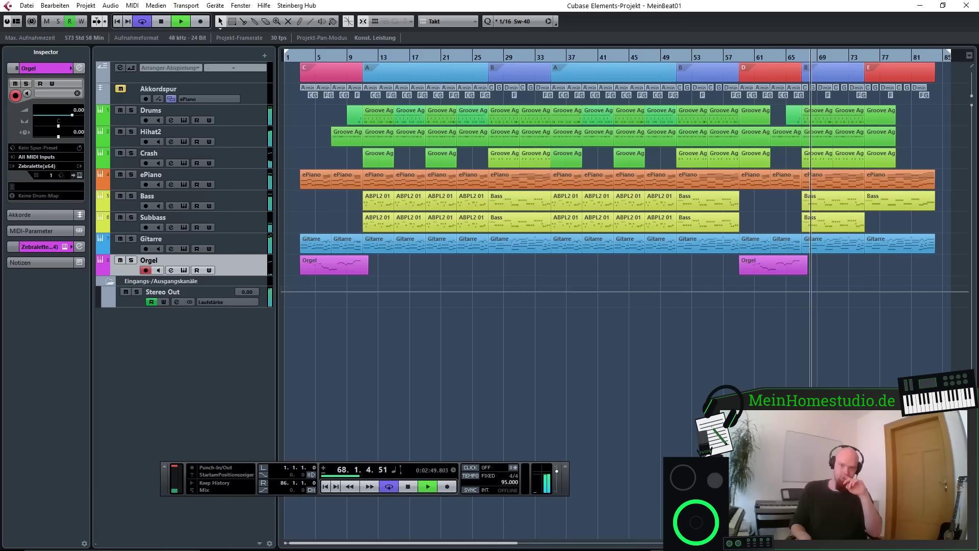
key("space")
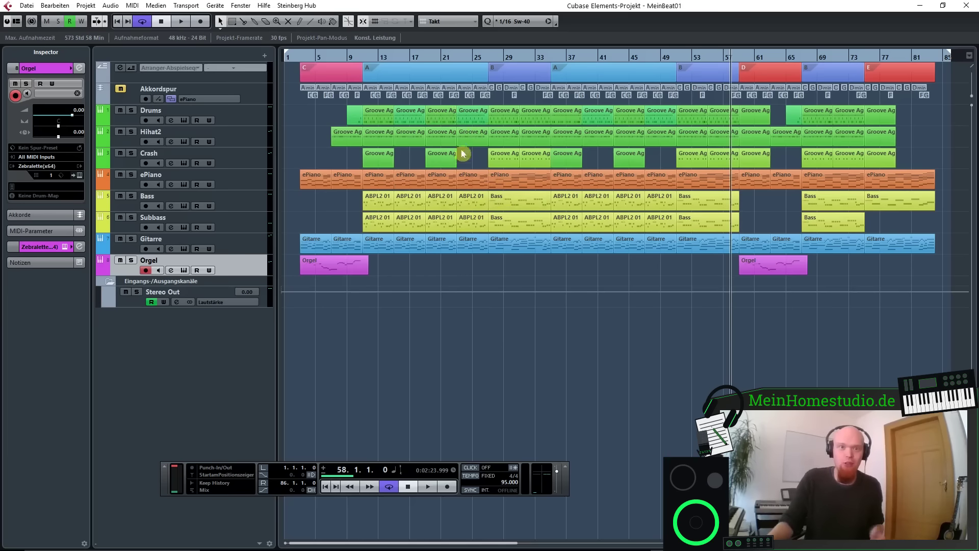
Set the project cursor to bar 18 and add one instrument track using HALion Sonic SE below the Orgel track
left_click(420, 59)
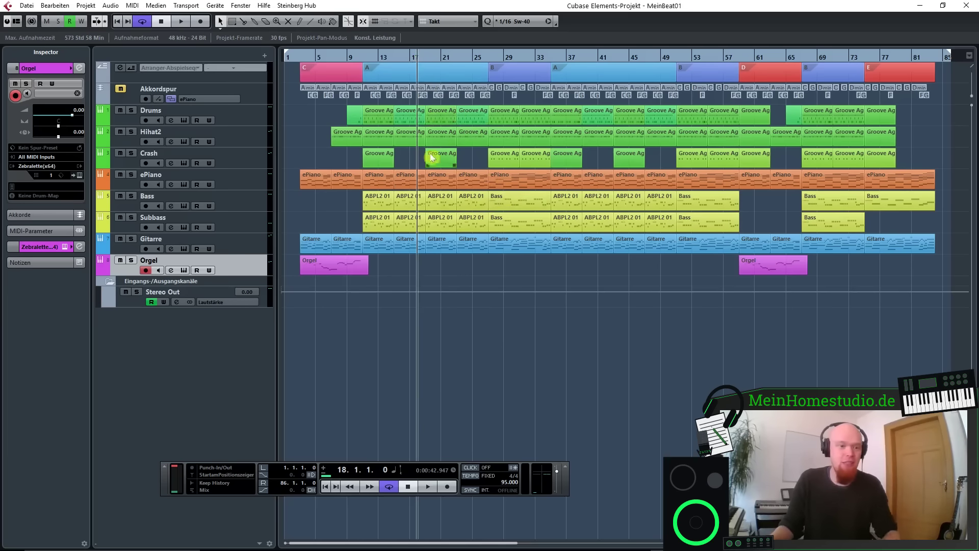
scroll(408, 226, "up", 3)
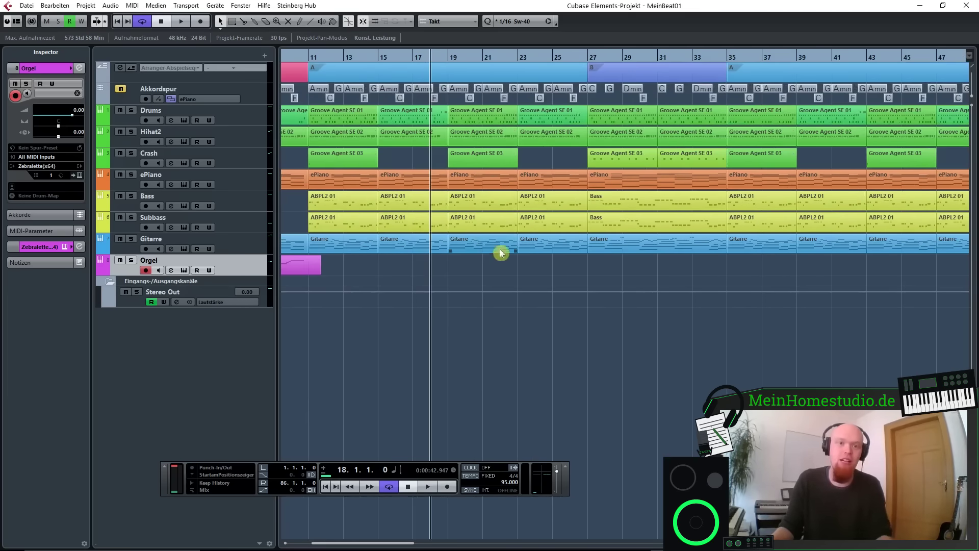
right_click(253, 263)
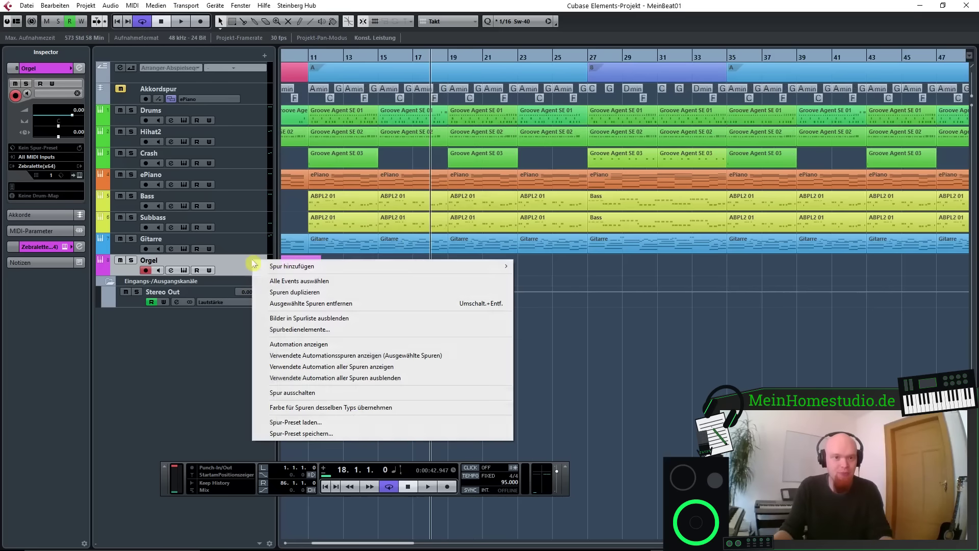
mouse_move(308, 266)
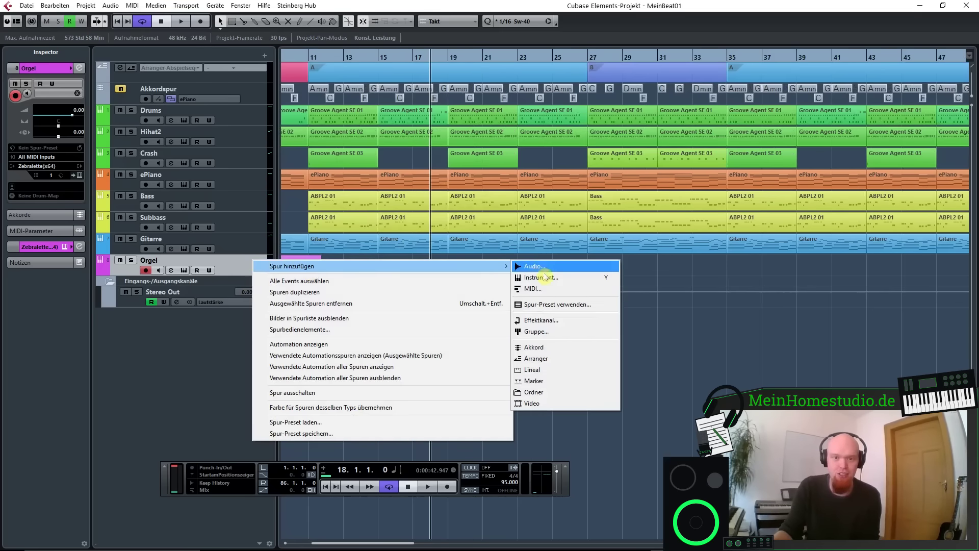
left_click(555, 278)
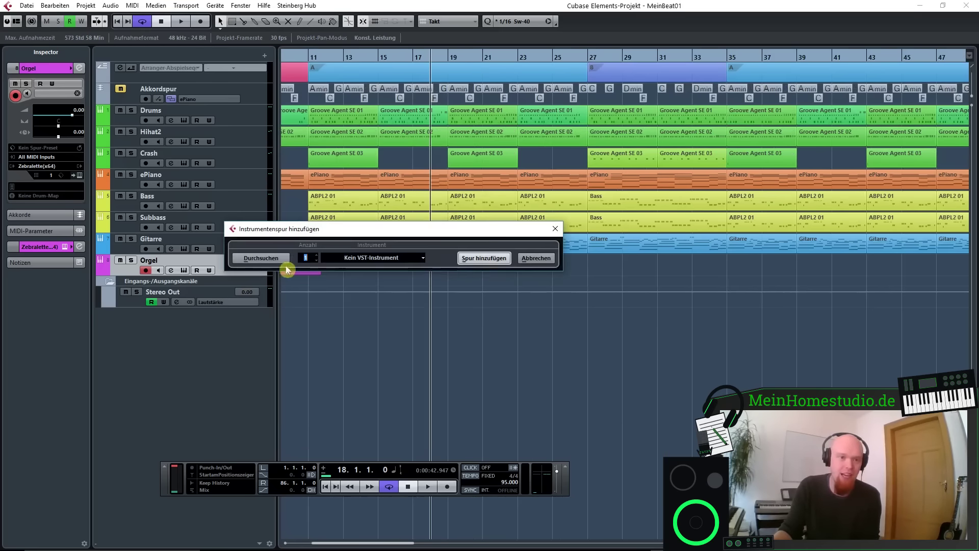
left_click(366, 260)
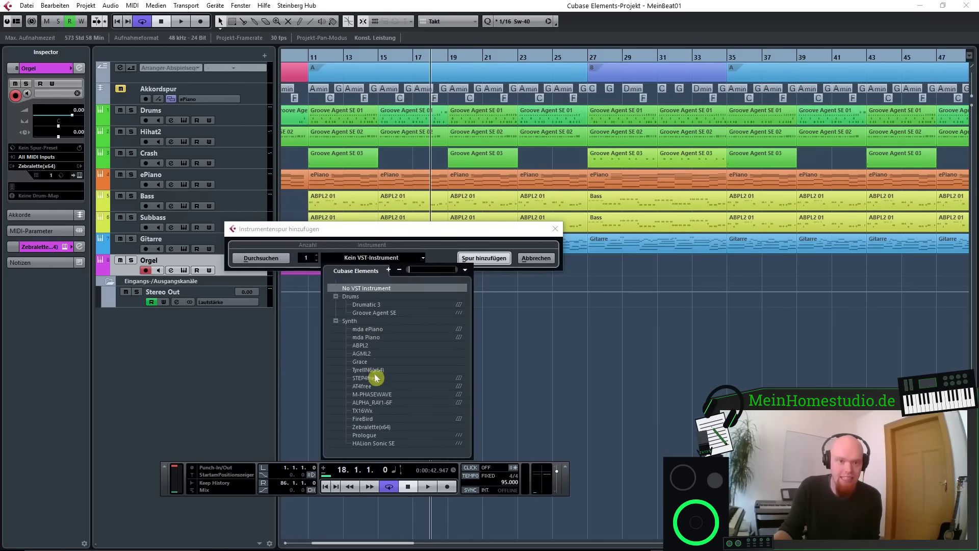
left_click(373, 444)
left_click(483, 260)
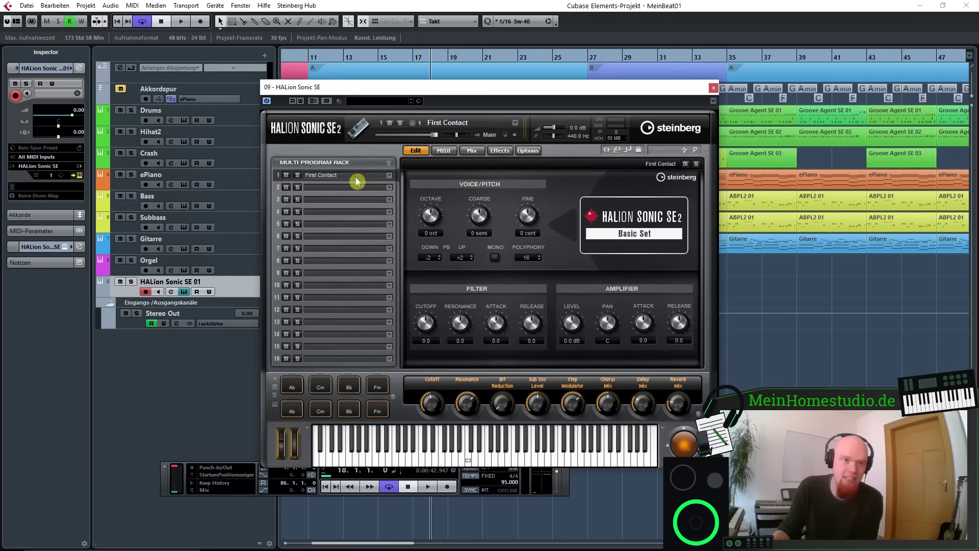
Load the [GM 049] String Ensemble 1 sound from the Strings category into the first program slot and close the instrument
left_click(390, 175)
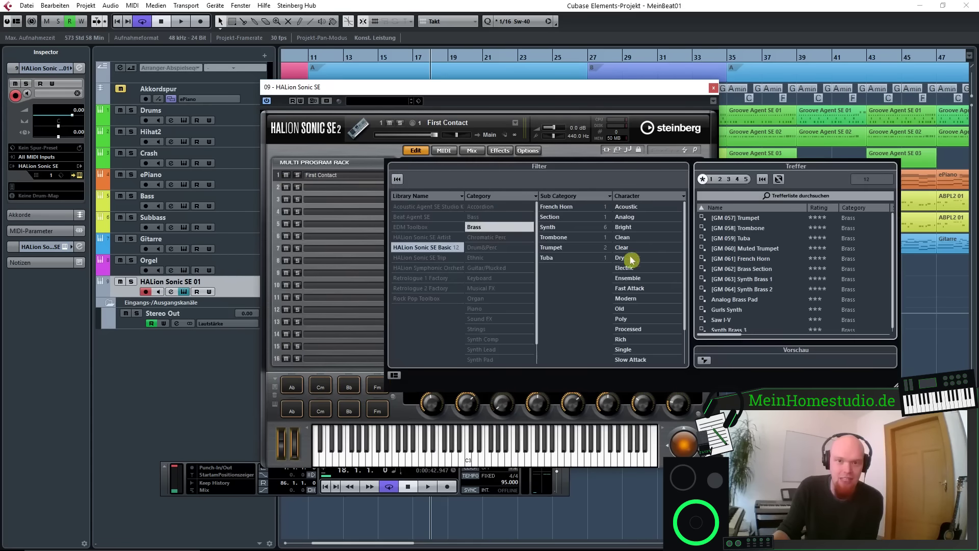
left_click(498, 230)
scroll(488, 290, "down", 1)
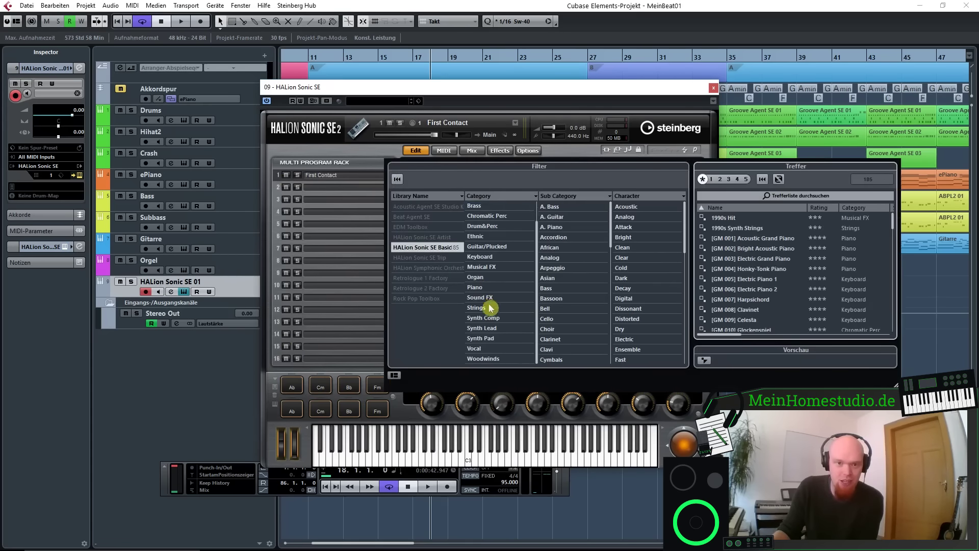
left_click(479, 308)
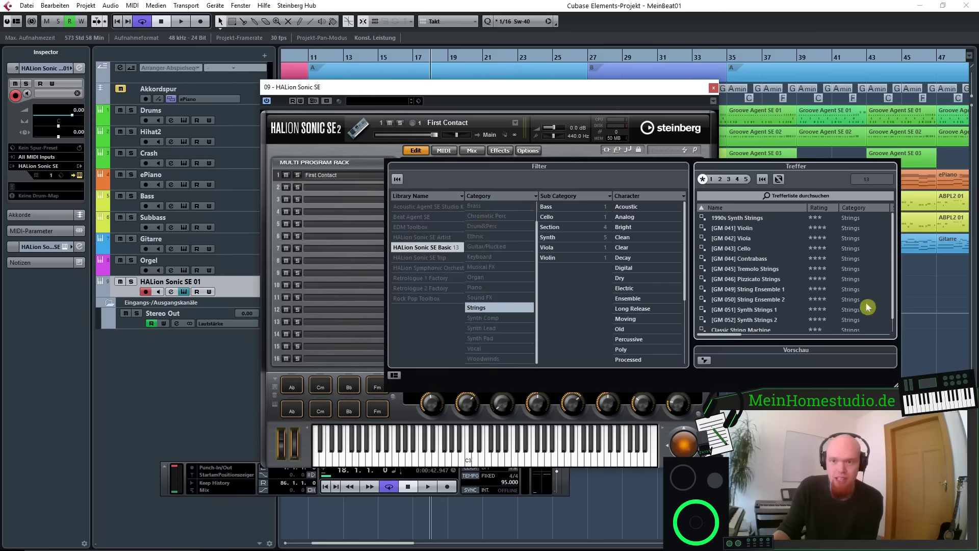
scroll(788, 293, "down", 1)
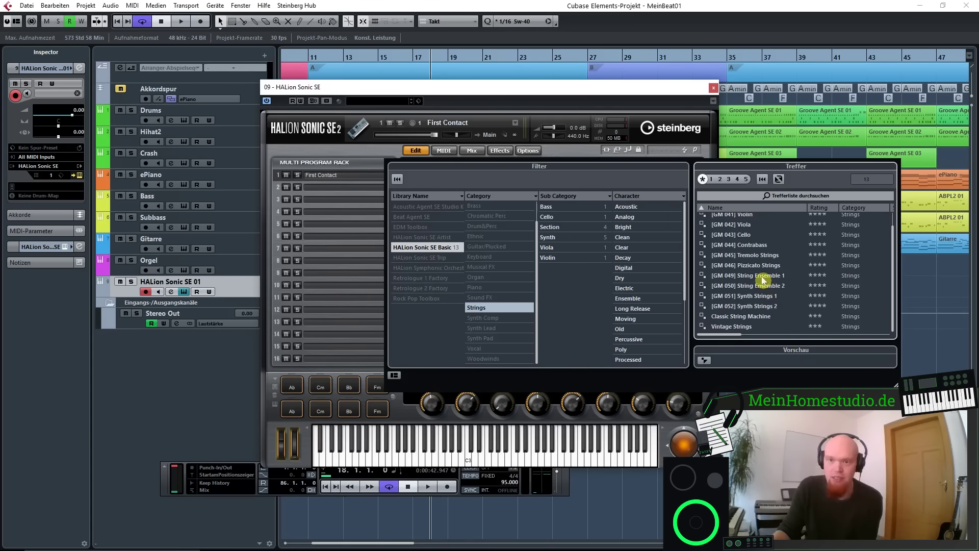
double_click(763, 276)
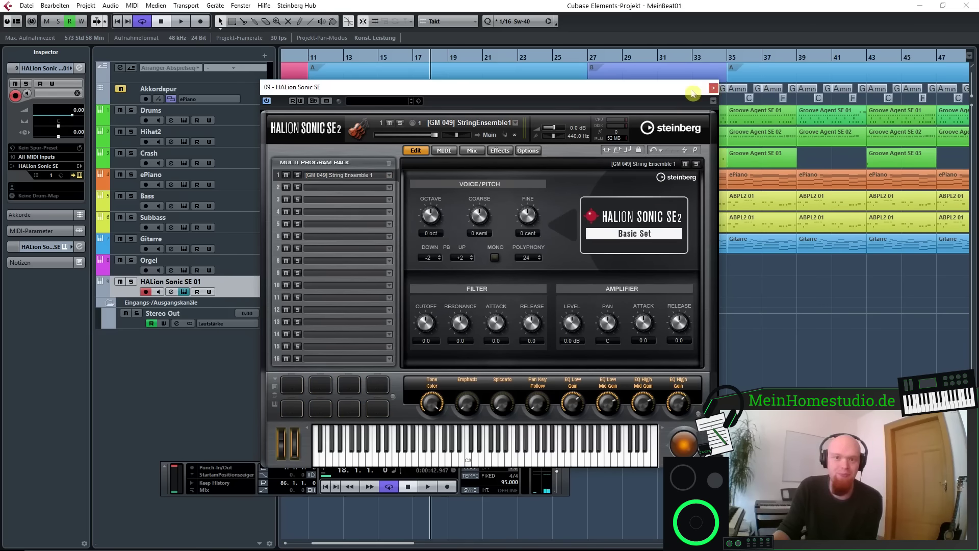
left_click(713, 89)
Record a string line on the new Strings track, starting from bar 18 and stopping at bar 23
key("KP_Multiply")
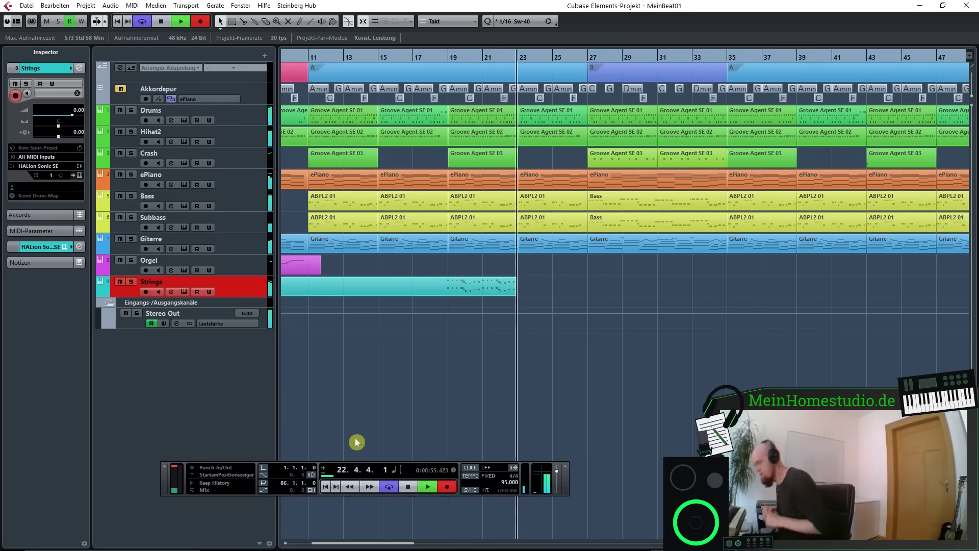
key("space")
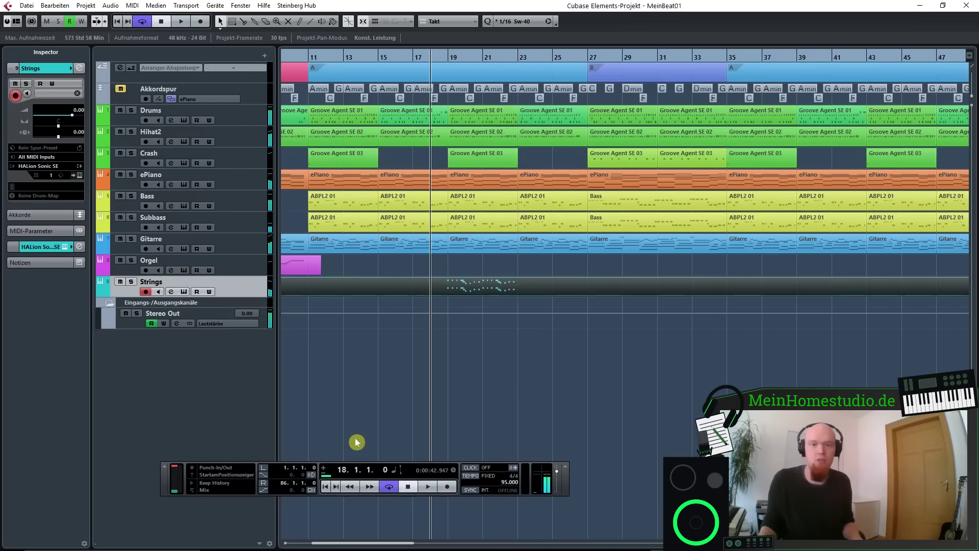
Activate the object selection tool and open the recorded Strings part in the Key Editor
right_click(452, 383)
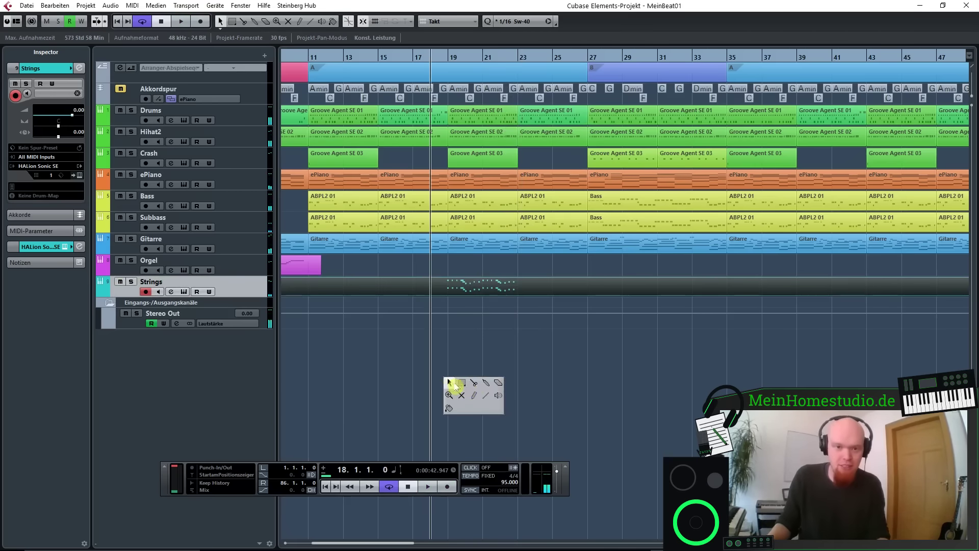
left_click(450, 383)
double_click(466, 289)
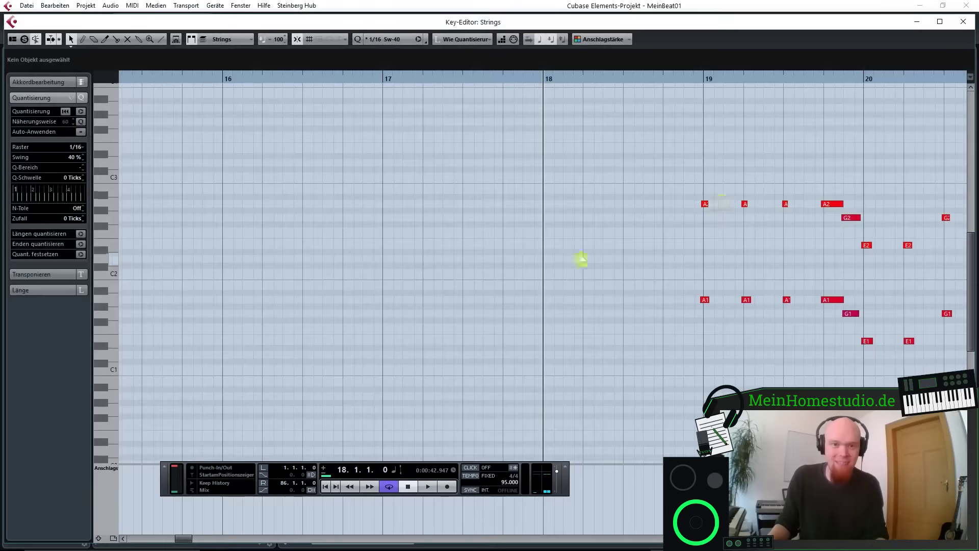
Quantize all recorded notes in the Strings part to the 1/16 grid with 40% swing
scroll(722, 223, "right", 5)
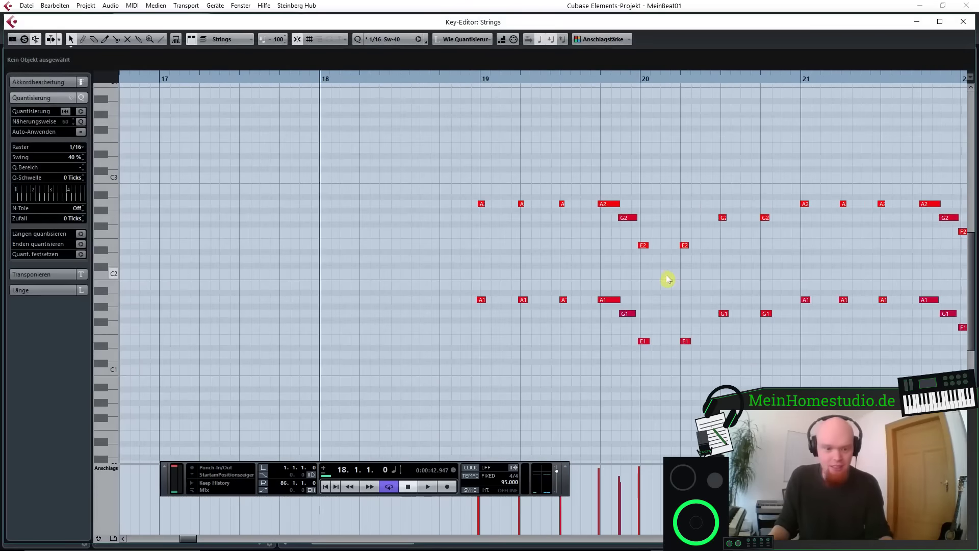
key("ctrl+a")
key("q")
left_click(527, 243)
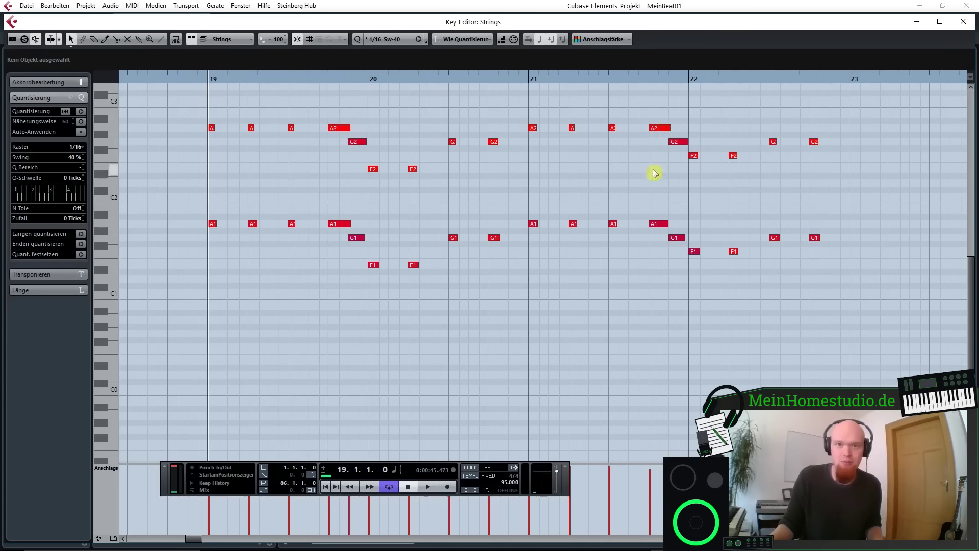
Play back the quantized strings from bar 19 and examine the G and E notes around bar 20 in both octaves
key("space")
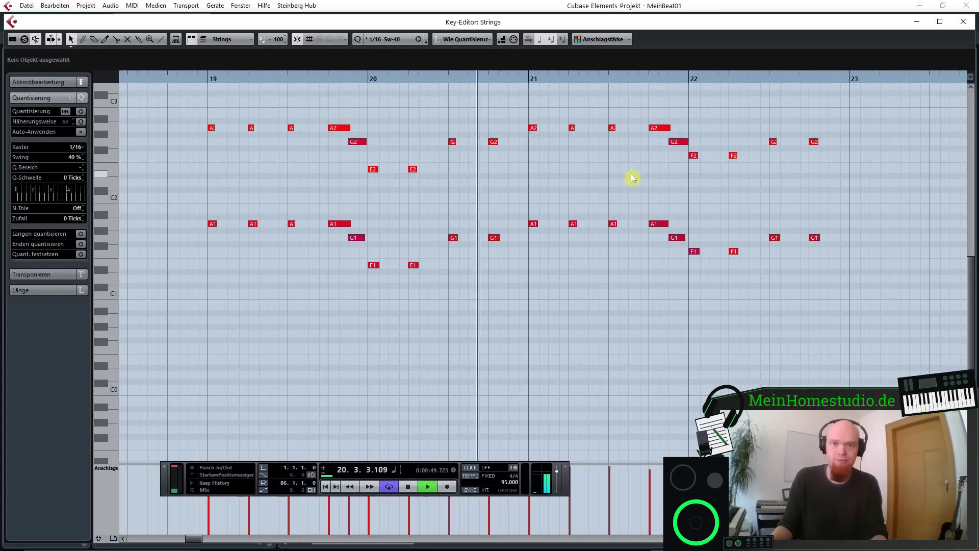
key("f")
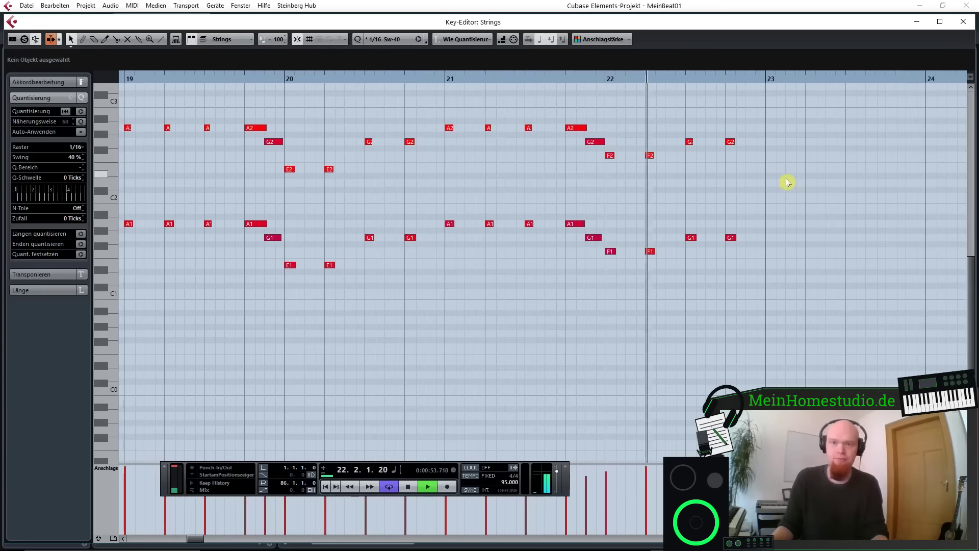
key("space")
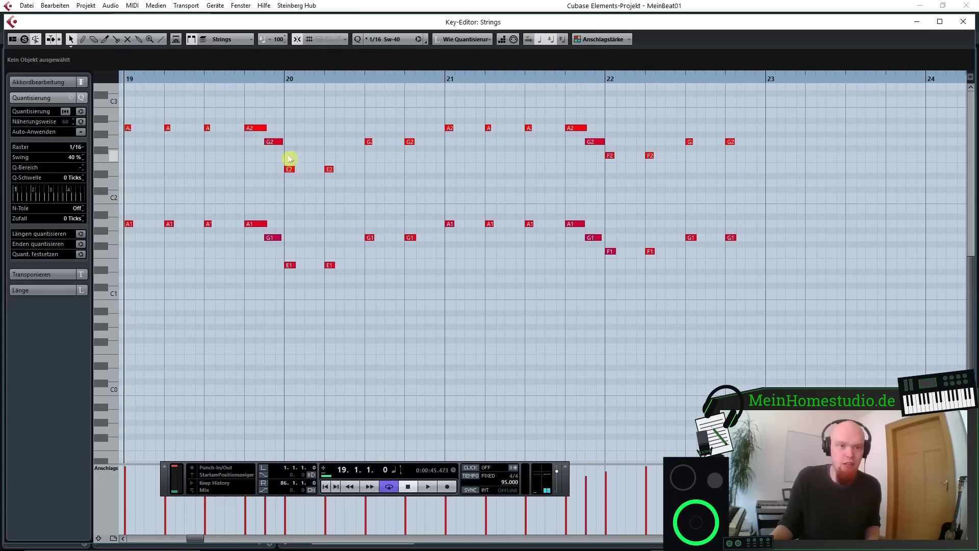
left_click_drag(288, 154, 337, 294)
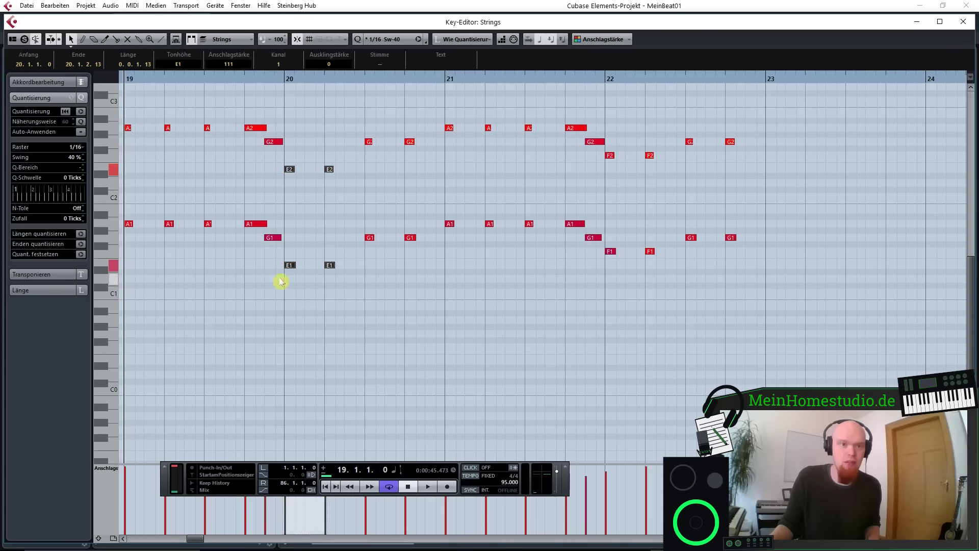
left_click_drag(275, 250, 274, 177)
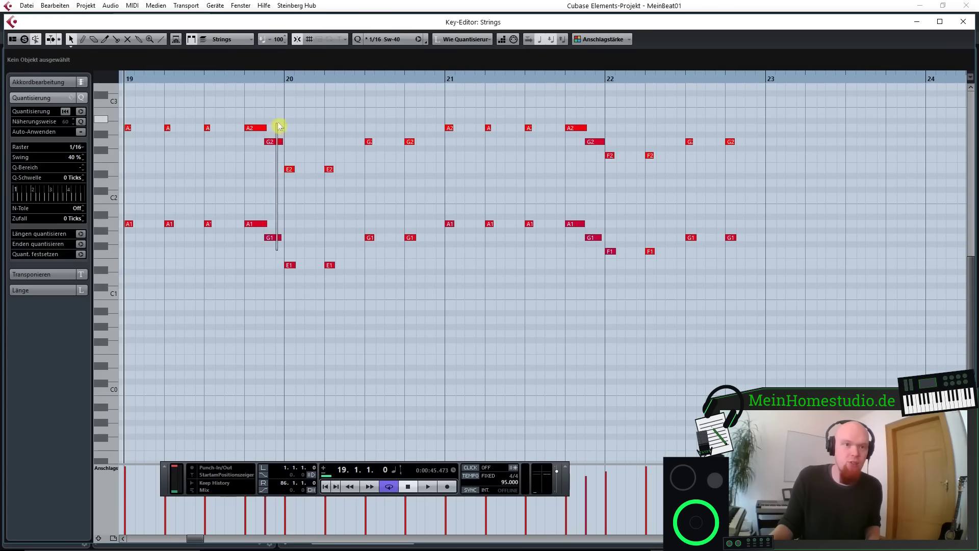
left_click_drag(279, 126, 279, 127)
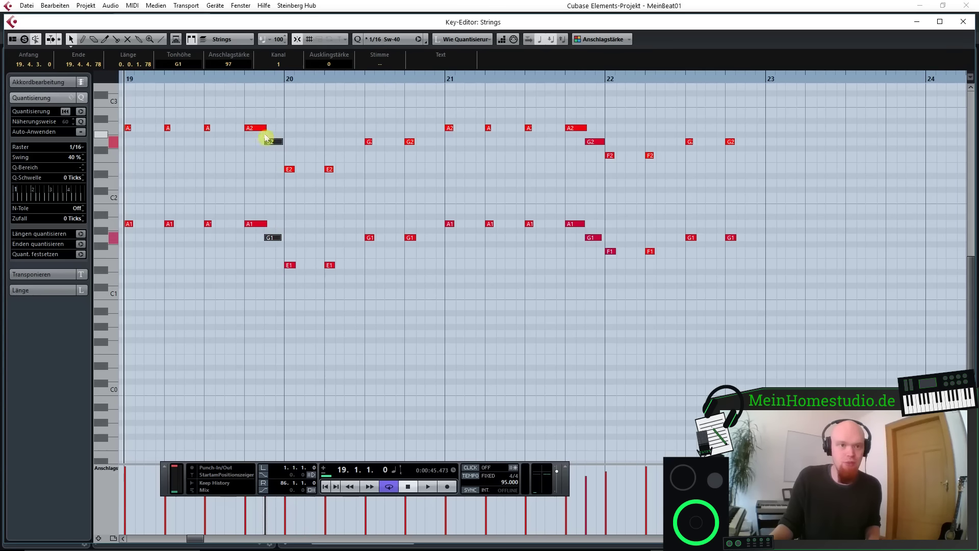
left_click(271, 201)
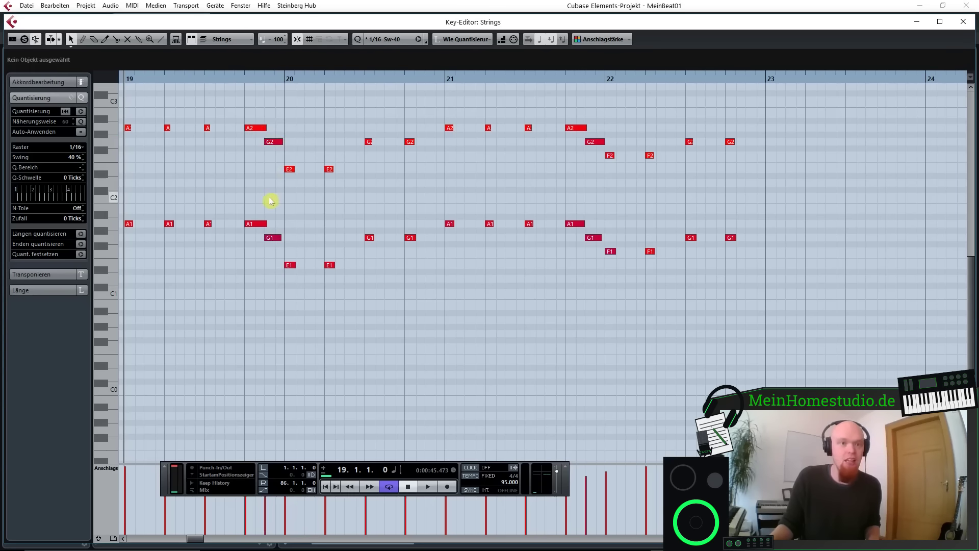
Close the Key Editor and split the Strings part at bars 19 and 23
left_click(966, 21)
right_click(457, 328)
left_click(467, 322)
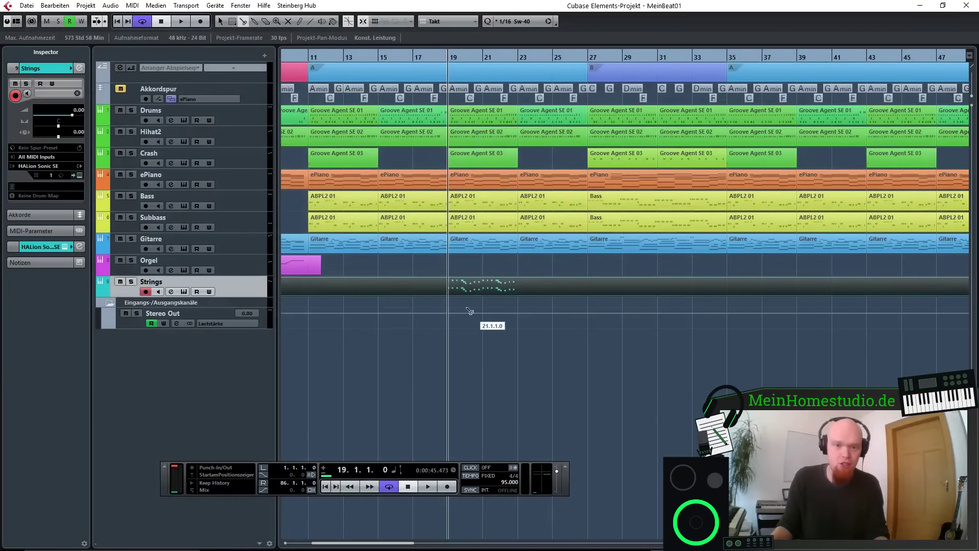
left_click(448, 288)
right_click(438, 261)
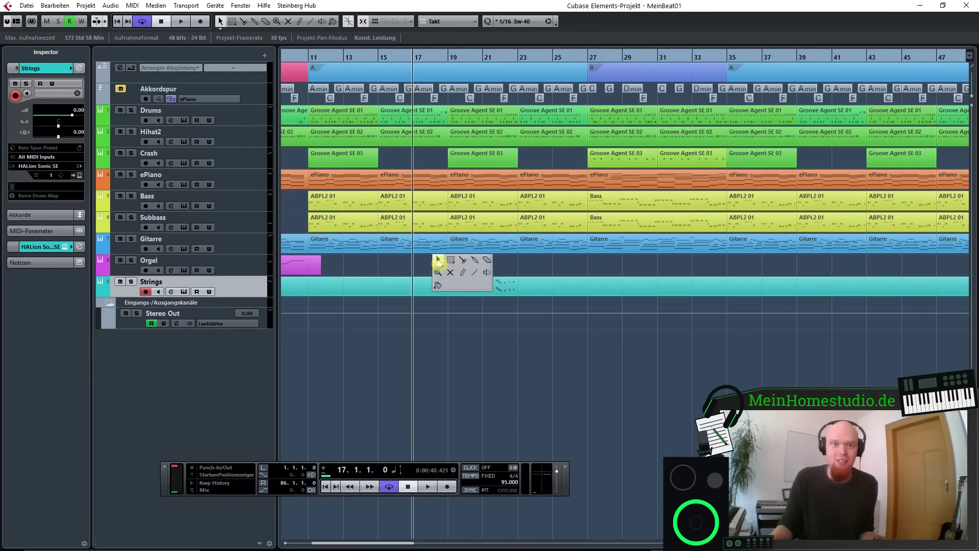
left_click(463, 260)
left_click(449, 288)
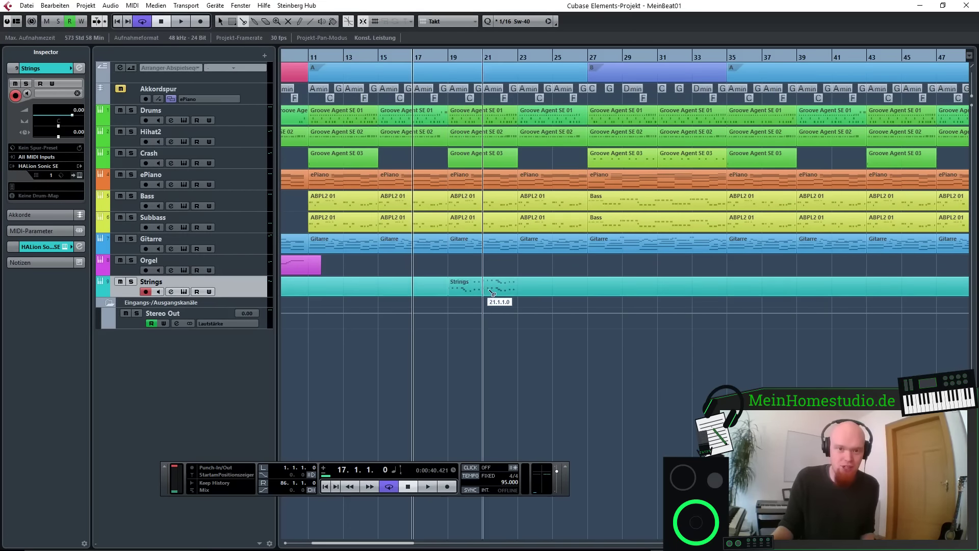
left_click(518, 290)
Delete the Strings sections before bar 19 and after bar 23
key("1")
left_click(415, 284)
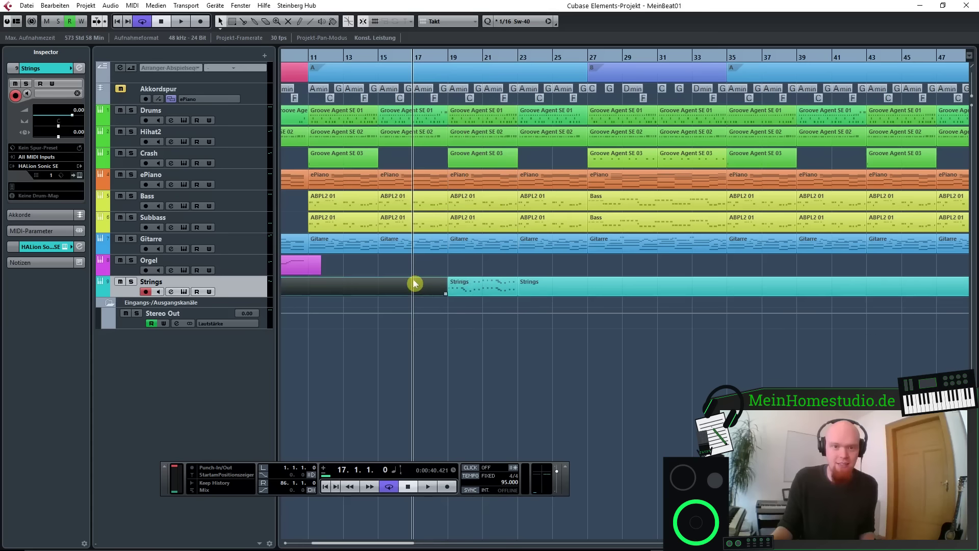
key("Delete")
left_click(535, 291)
key("Delete")
Duplicate the four-bar Strings part so the copy fills bars 23 to 27
left_click(484, 291)
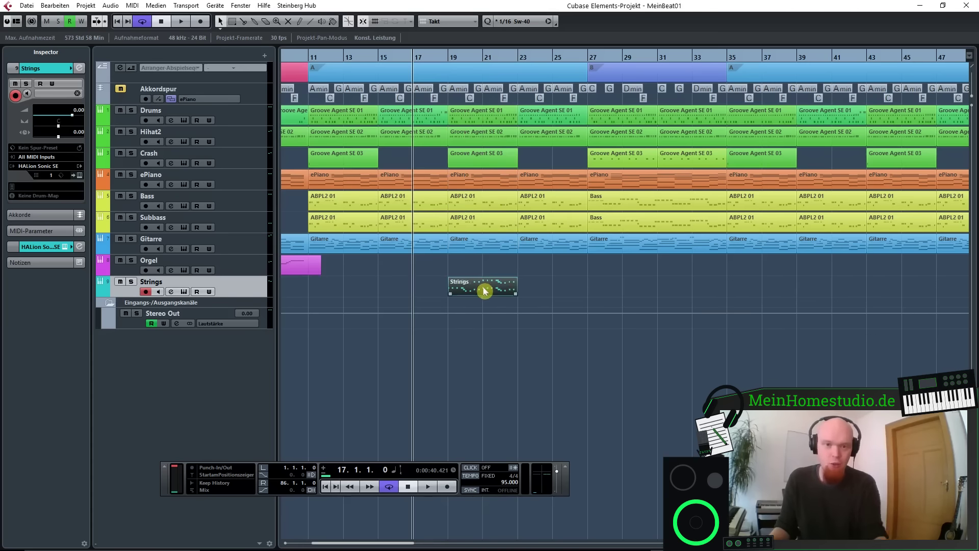
key("ctrl+d")
left_click(512, 273)
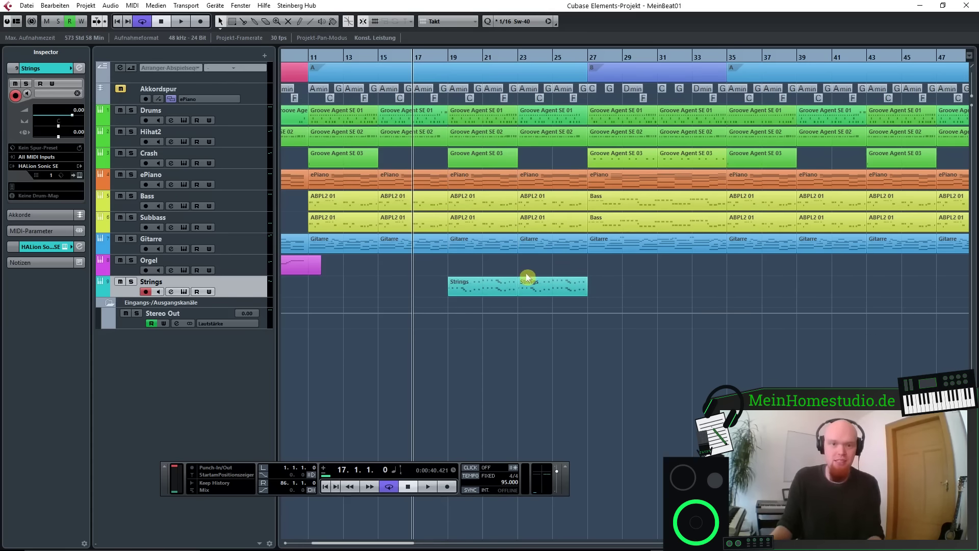
Play the arrangement from bar 17 and inspect the notes of the Gitarre part starting at bar 27
key("space")
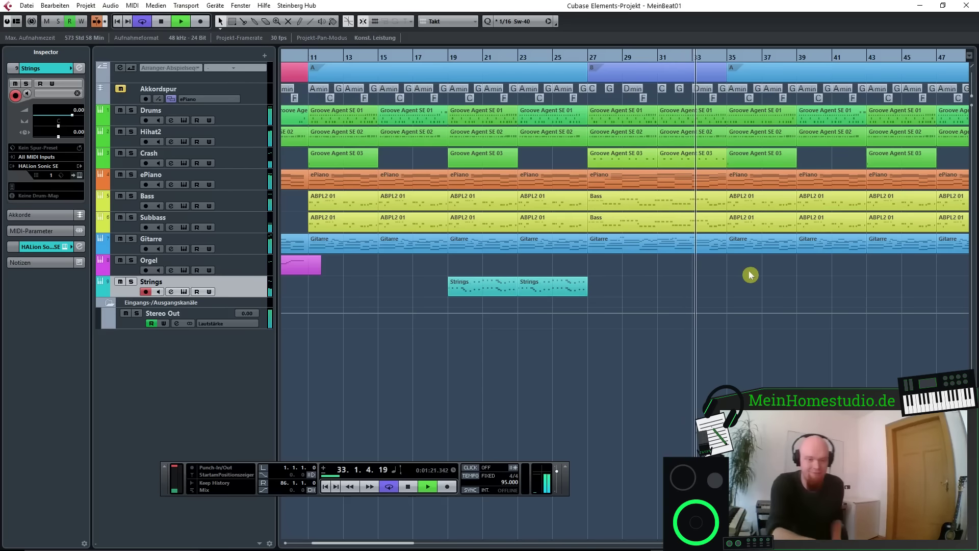
key("space")
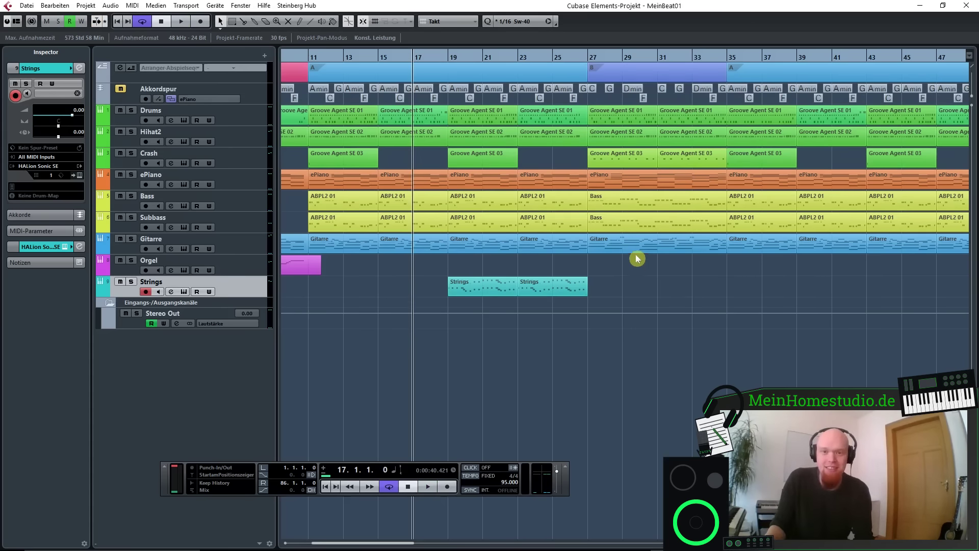
double_click(623, 246)
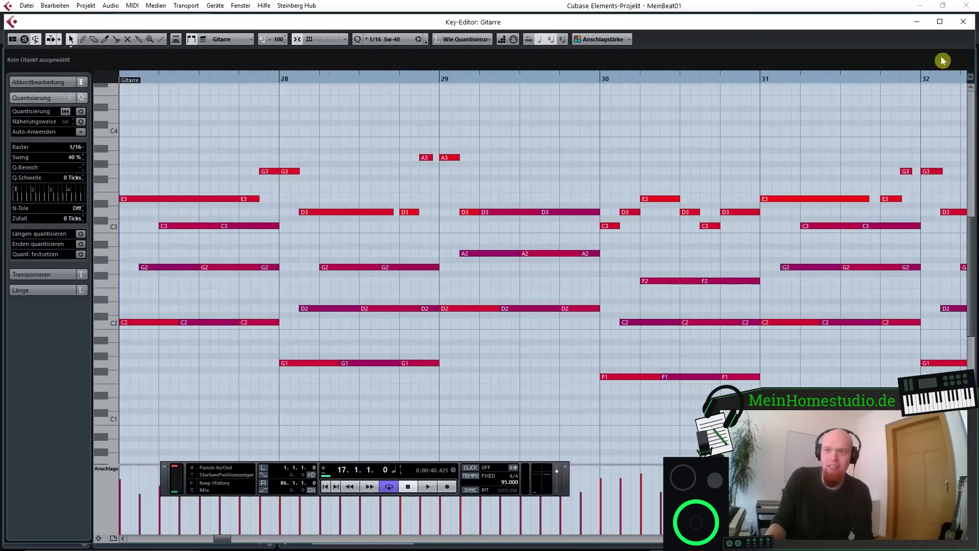
left_click(963, 22)
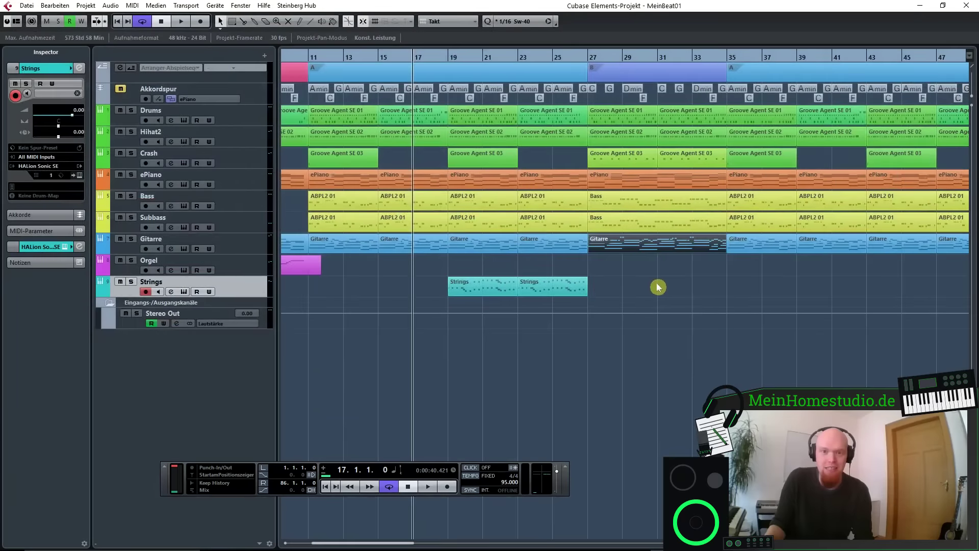
left_click(658, 287)
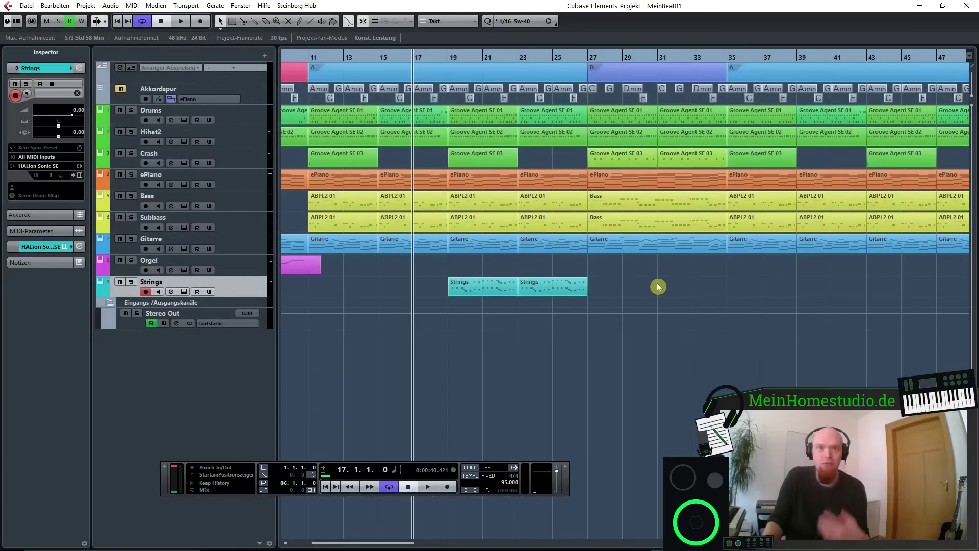
Extend the second Strings part to bar 35, and open it in the Key Editor with the project cursor at bar 26
left_click(587, 294)
left_click_drag(587, 293, 728, 295)
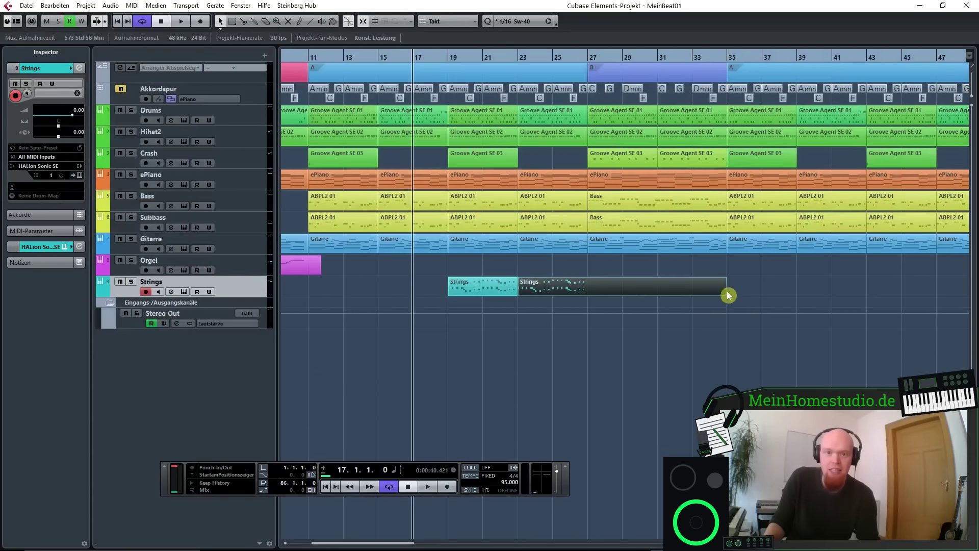
left_click(590, 274)
left_click(571, 58)
double_click(623, 290)
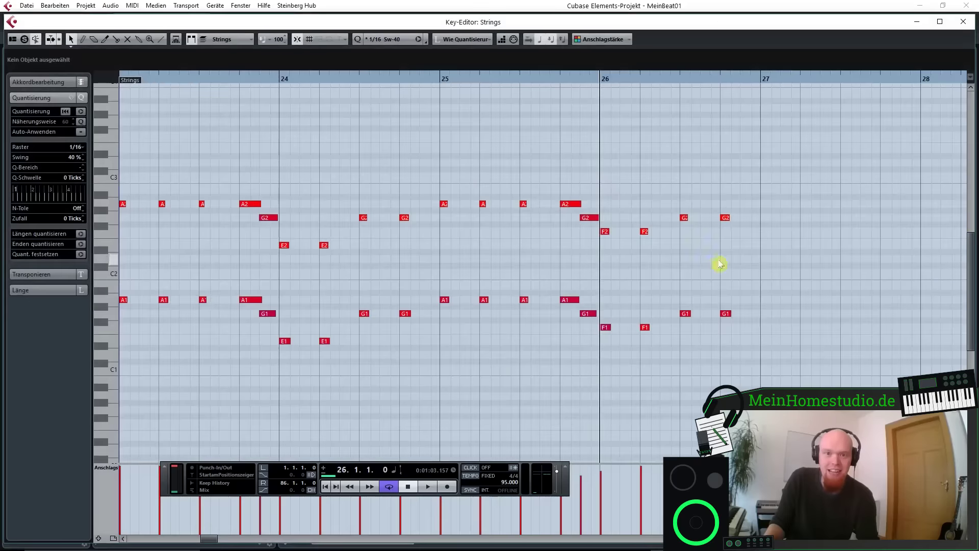
Record a string melody for section B from bar 27 and quantize its notes
scroll(867, 237, "up", 3)
key("space")
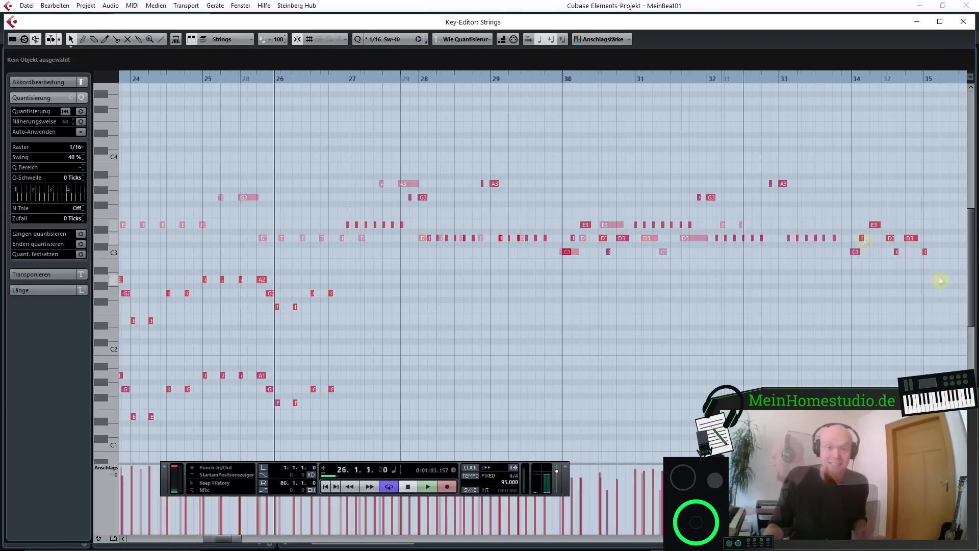
left_click_drag(939, 276, 341, 146)
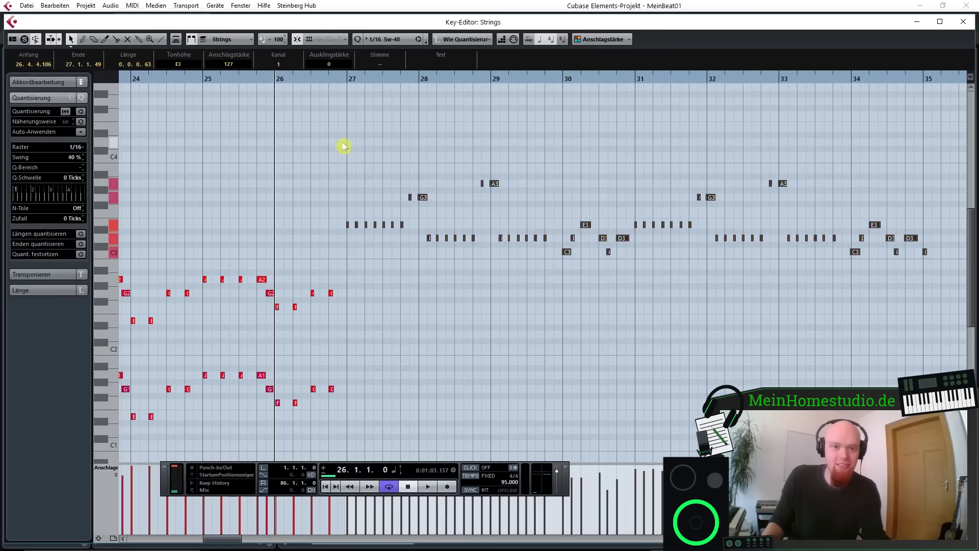
key("q")
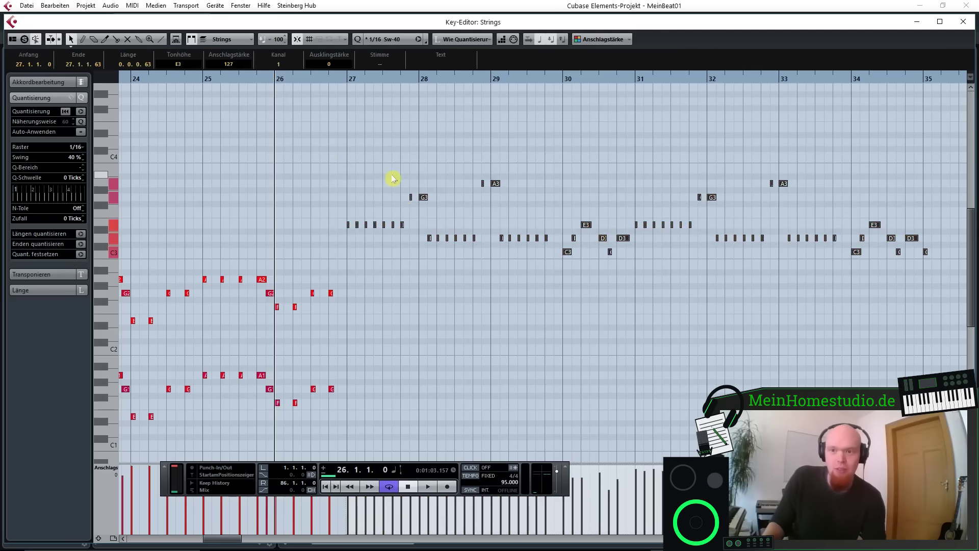
Set the project cursor to bar 27 and double the new string melody with a copy one octave higher
left_click(350, 82)
scroll(354, 280, "up", 3, "ctrl")
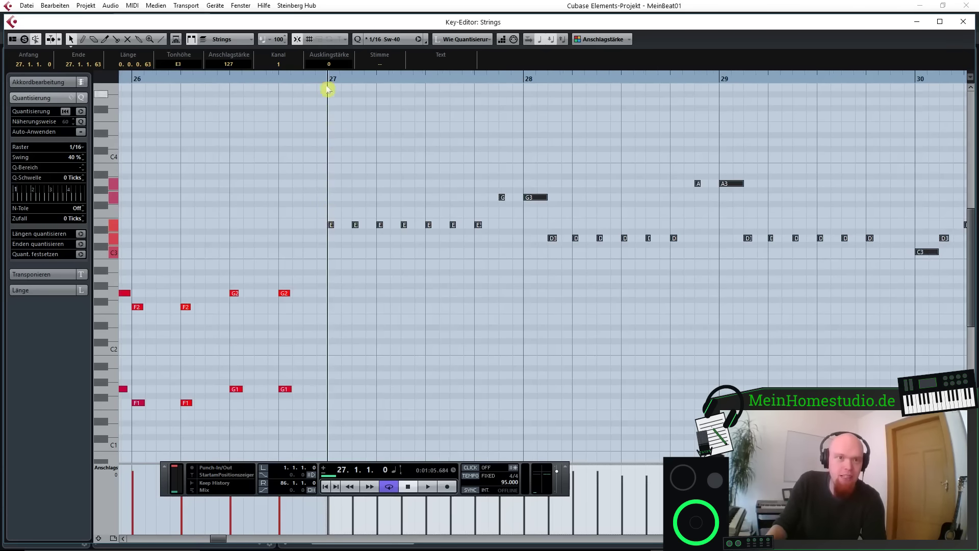
left_click(421, 248)
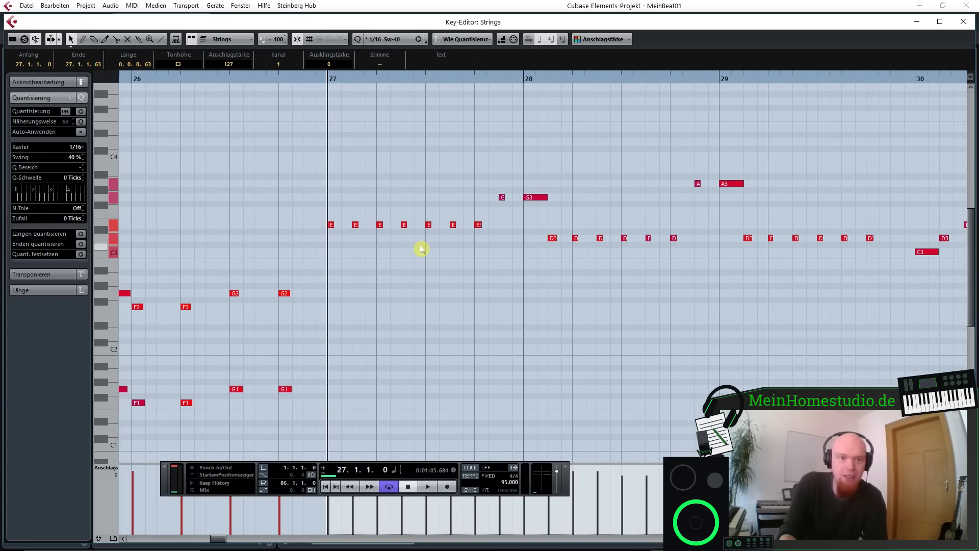
key("shift+Up")
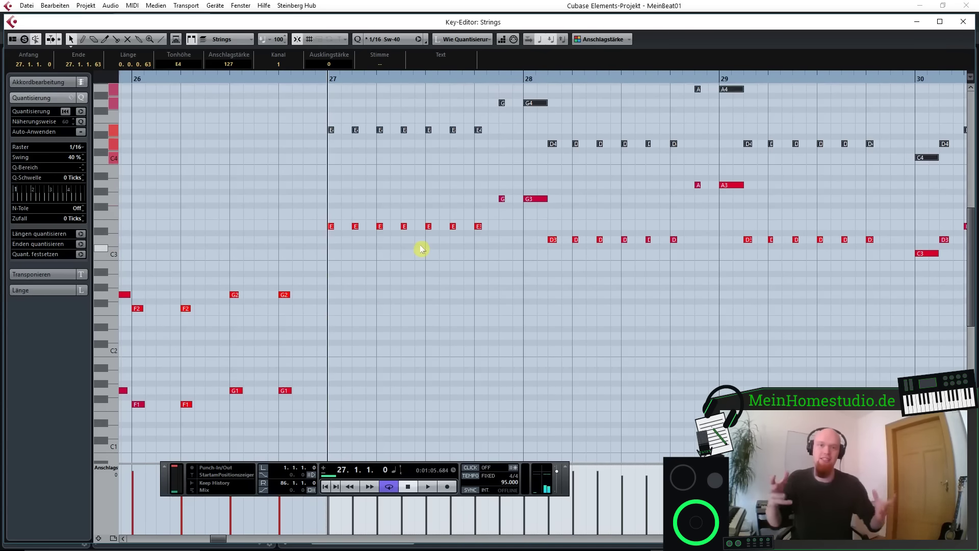
scroll(635, 306, "up", 3)
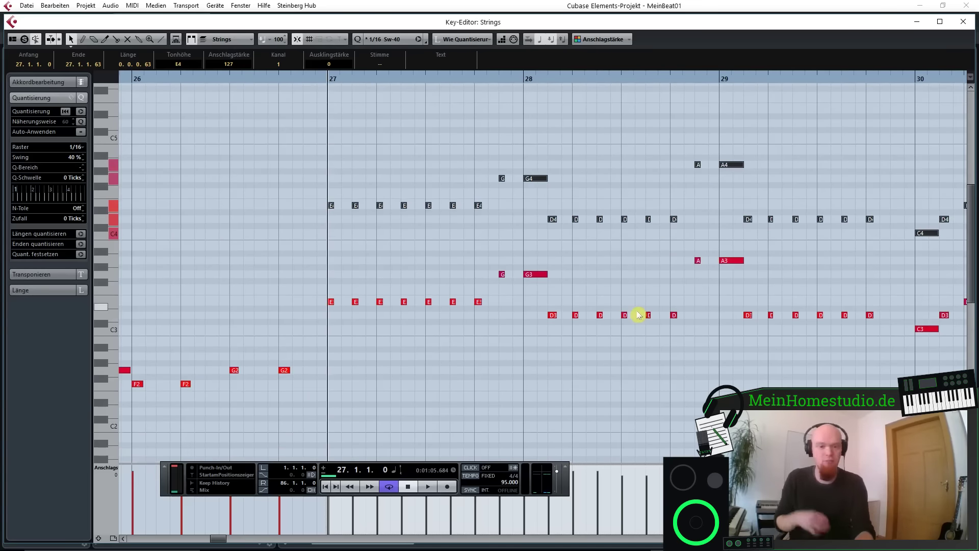
Play back the doubled melody from bar 27 and examine the lower string notes in bars 25 and 26
key("space")
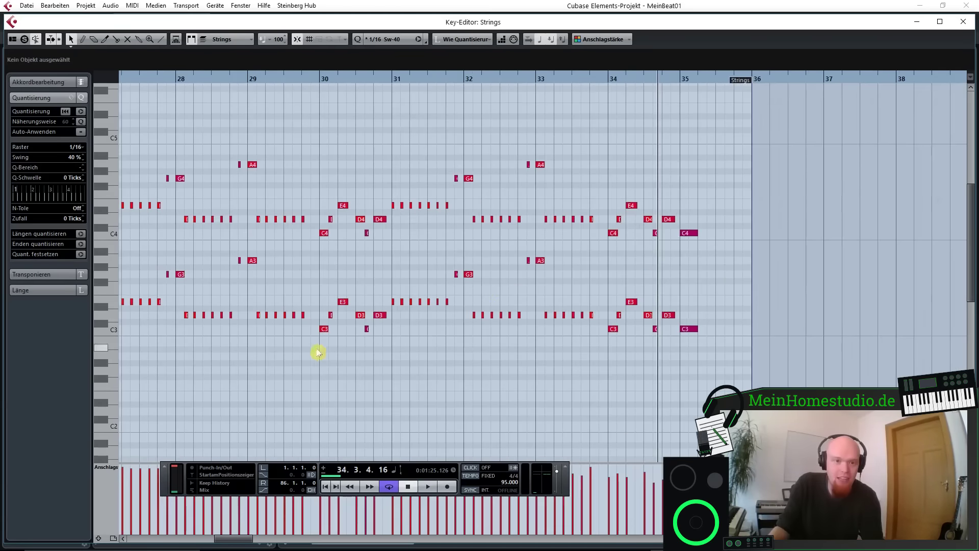
left_click_drag(313, 393, 417, 411)
scroll(391, 375, "down", 2)
scroll(391, 376, "down", 2)
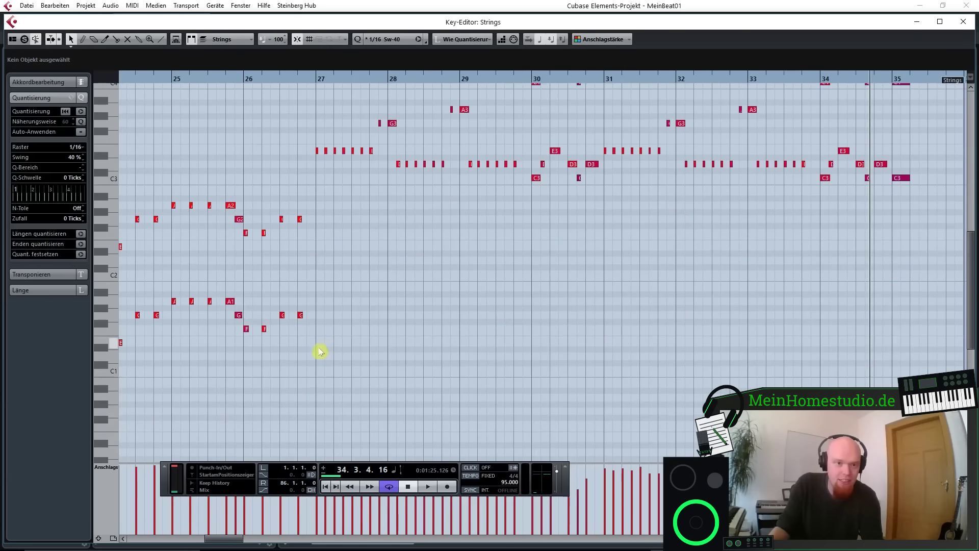
left_click_drag(329, 357, 178, 178)
left_click(319, 239)
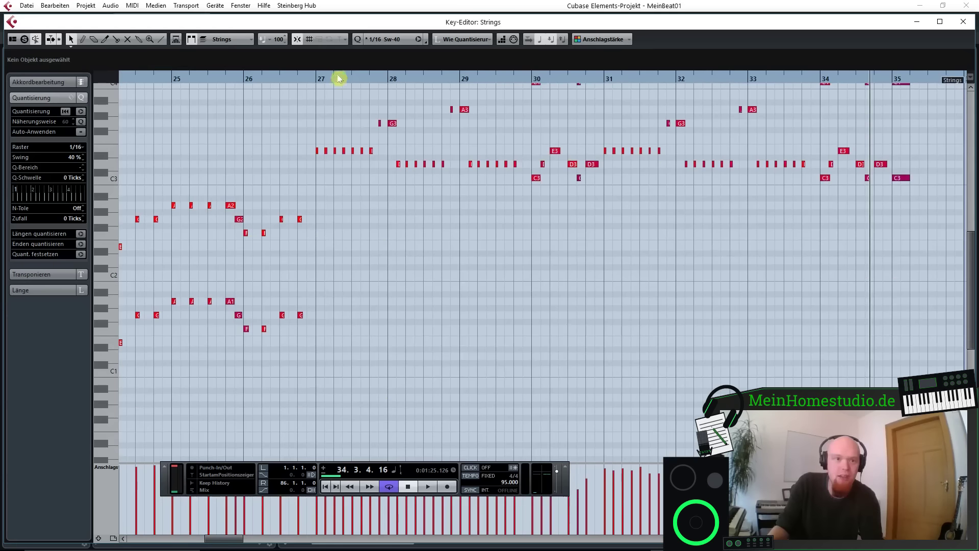
Copy all notes of the section B Bass part and paste them into the second Strings part at bar 27
left_click(317, 83)
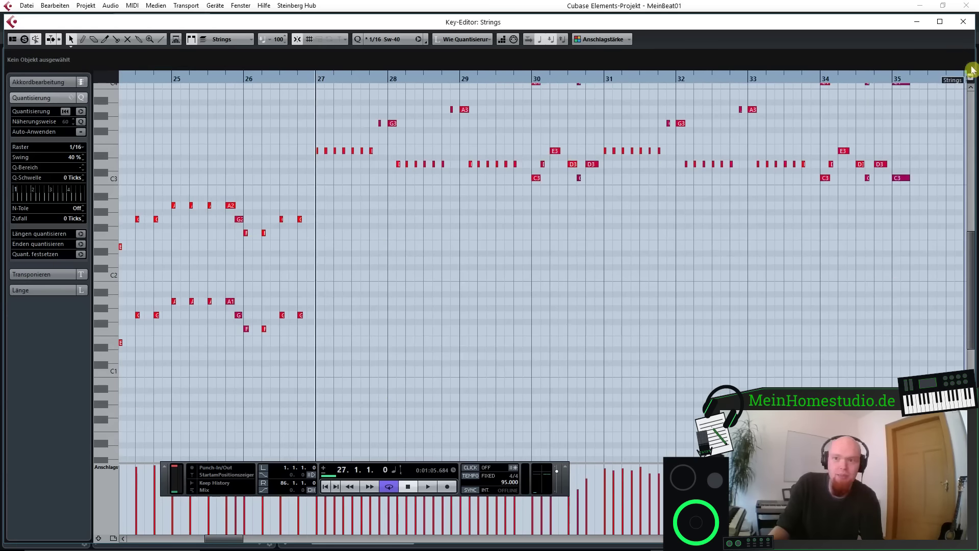
left_click(963, 21)
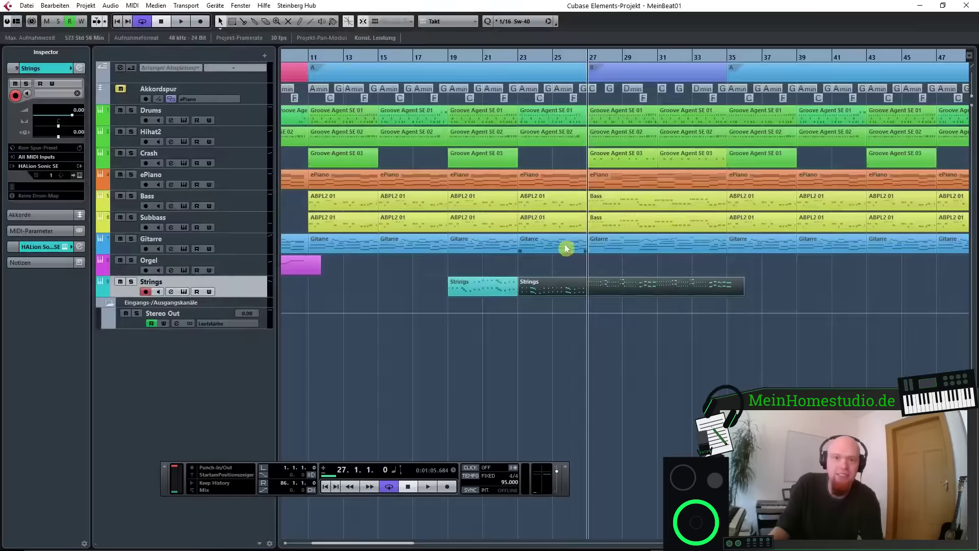
double_click(620, 208)
left_click_drag(646, 335, 173, 197)
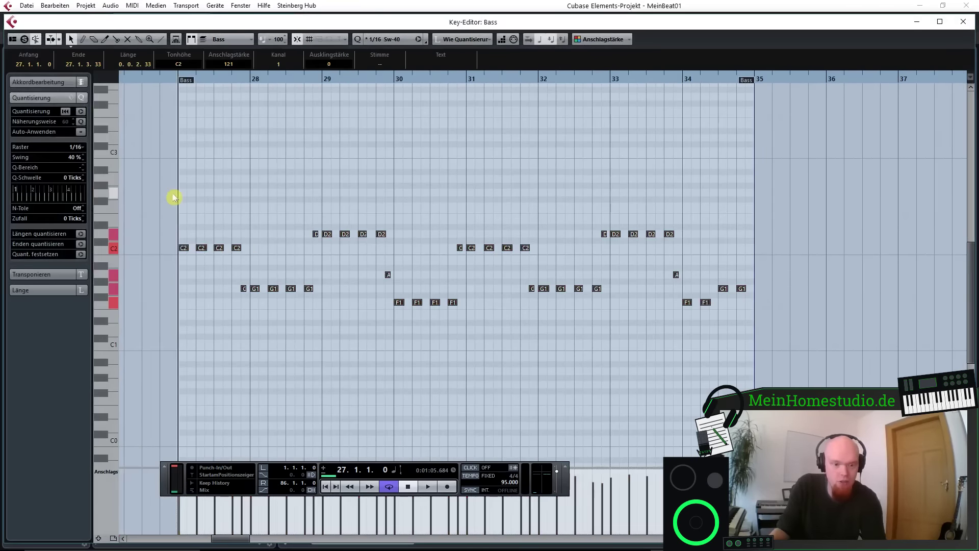
left_click(964, 22)
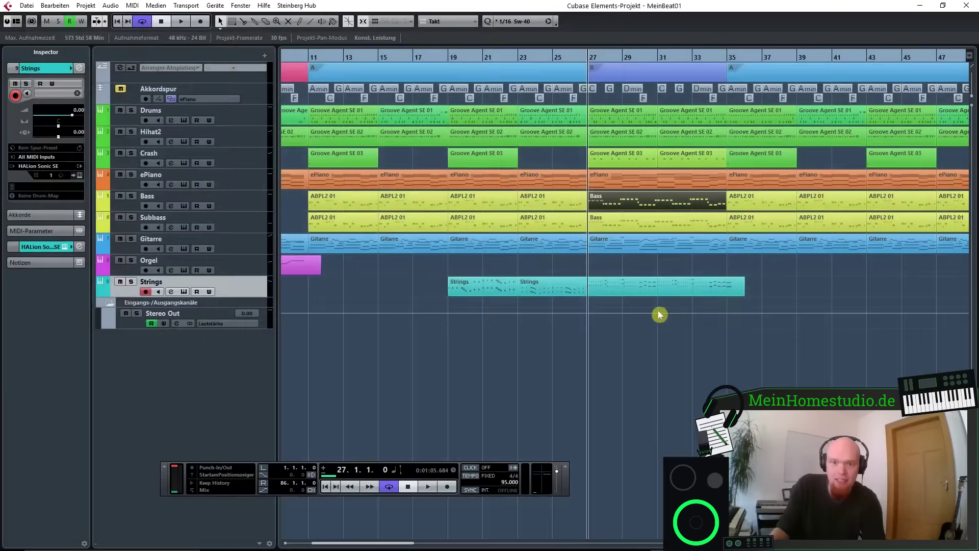
double_click(632, 284)
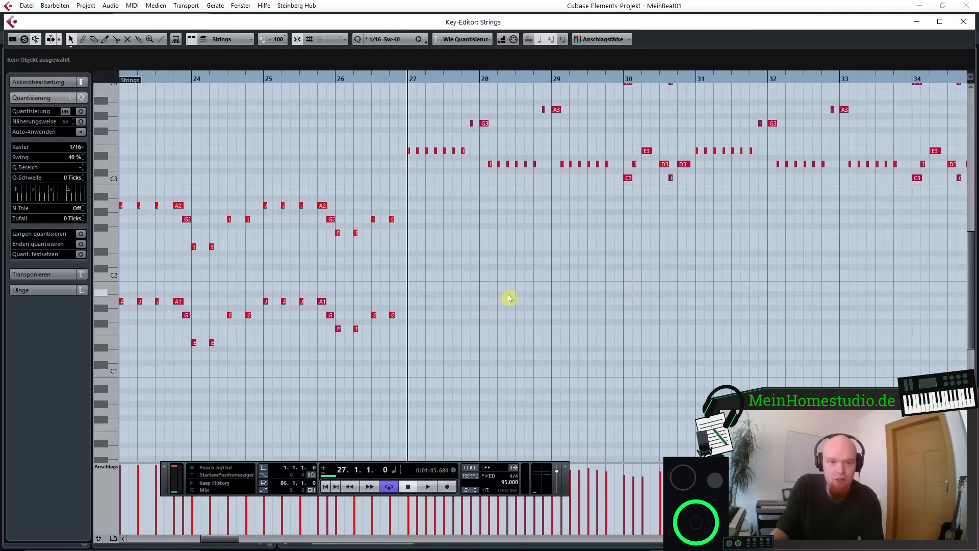
key("ctrl+v")
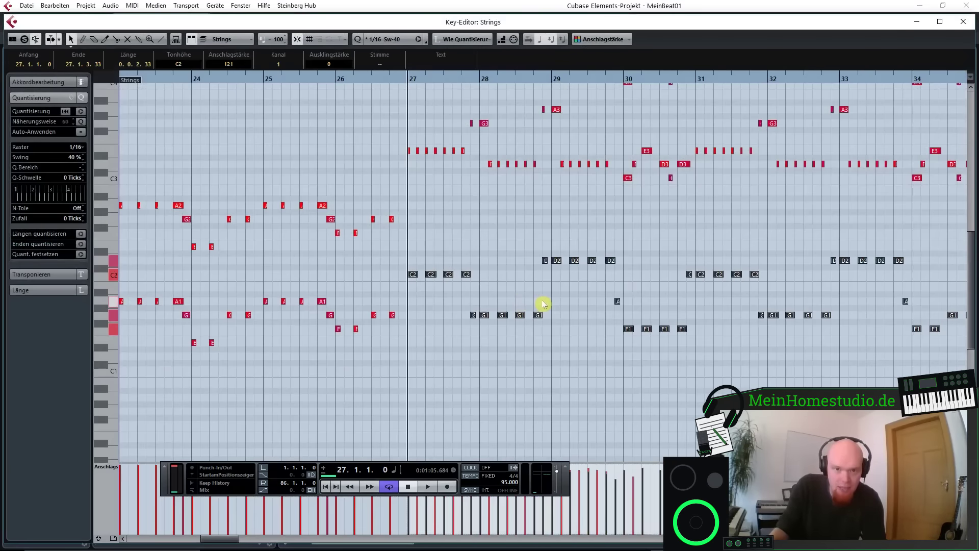
During playback, add a one-beat A1 note at bar 35 to the Strings part and set its velocity to about 73
key("space")
key("h")
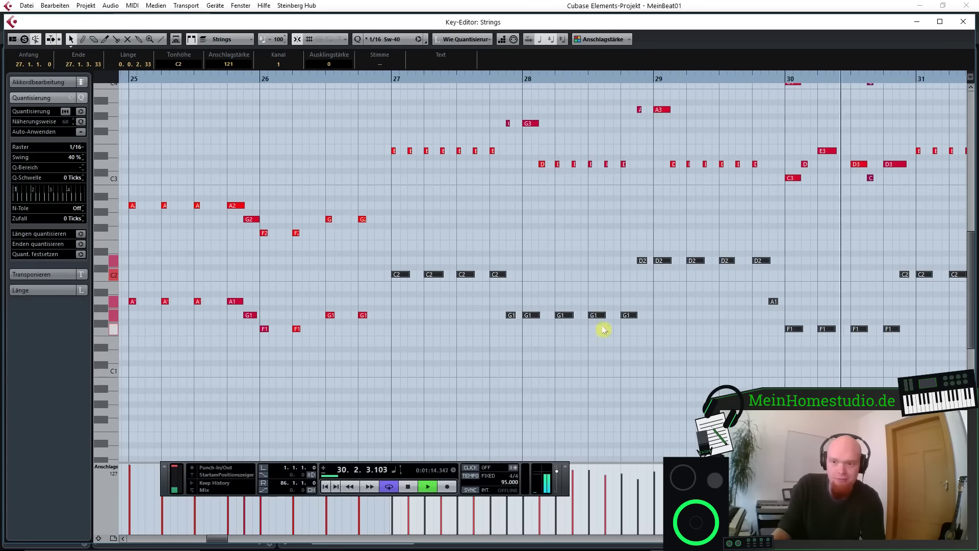
scroll(507, 271, "down", 3)
left_click_drag(828, 209, 971, 219)
scroll(842, 306, "up", 4)
right_click(584, 329)
left_click(595, 323)
left_click_drag(562, 301, 612, 301)
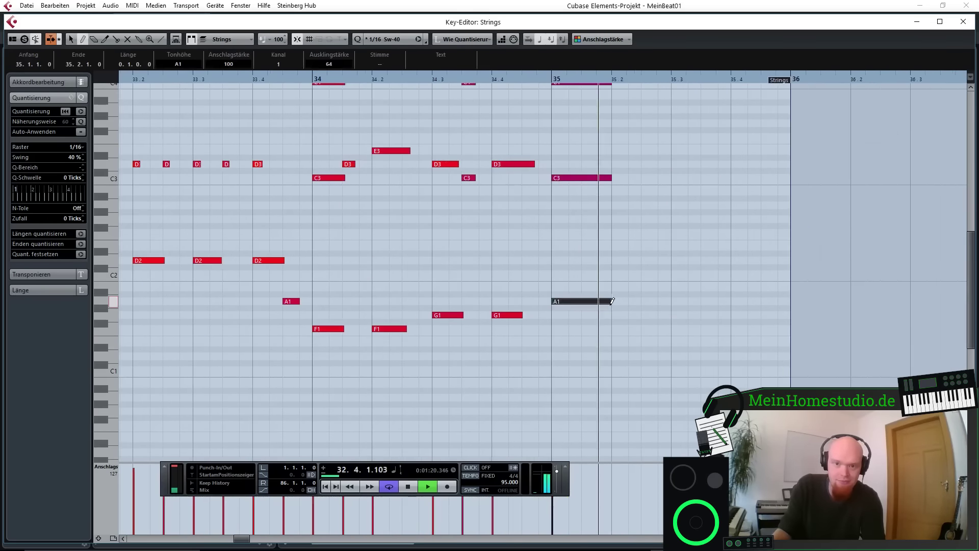
key("F2")
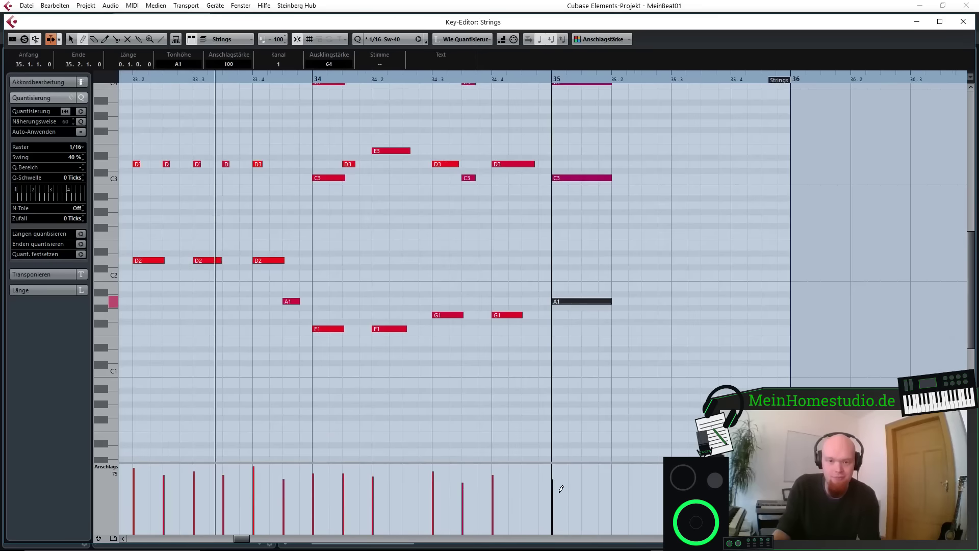
left_click(557, 493)
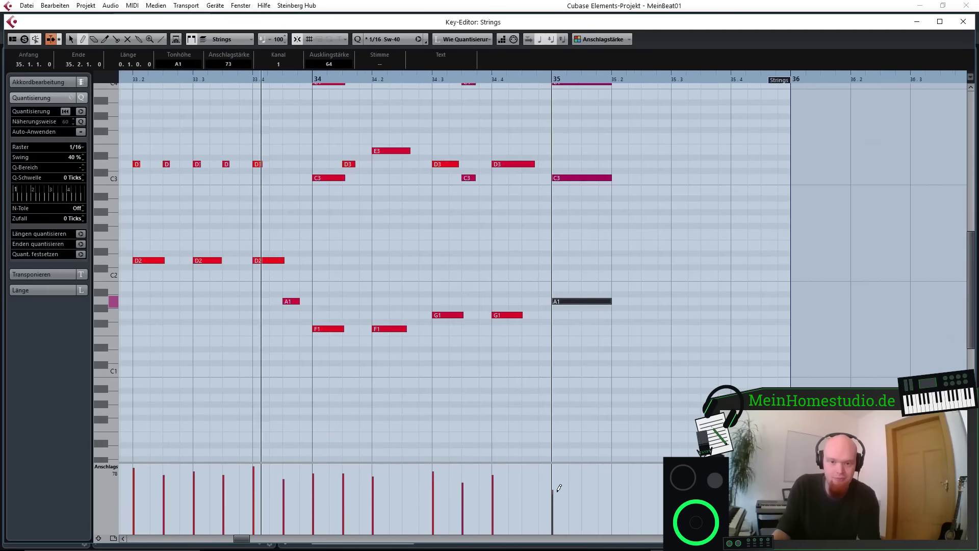
left_click(595, 368)
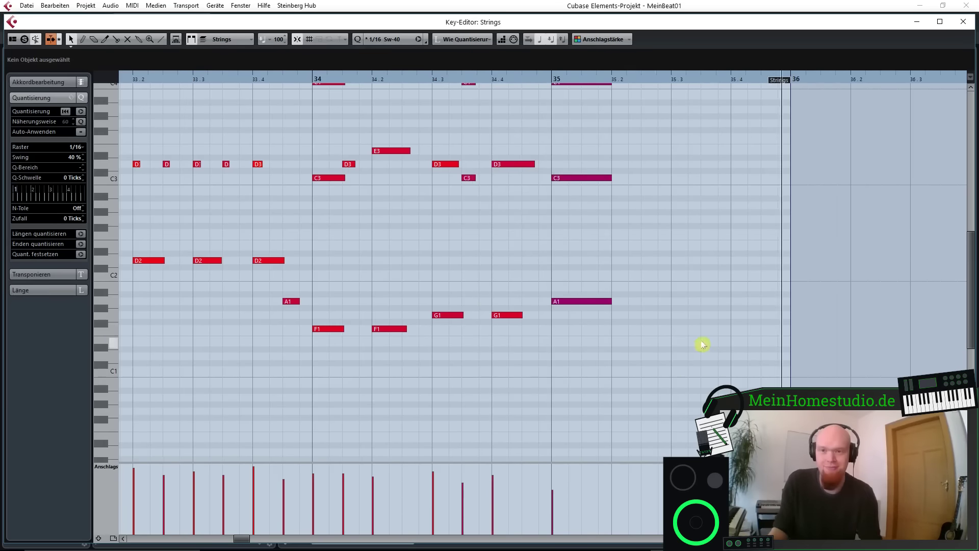
Close the Key Editor and split the second Strings part at bar 27
left_click(964, 21)
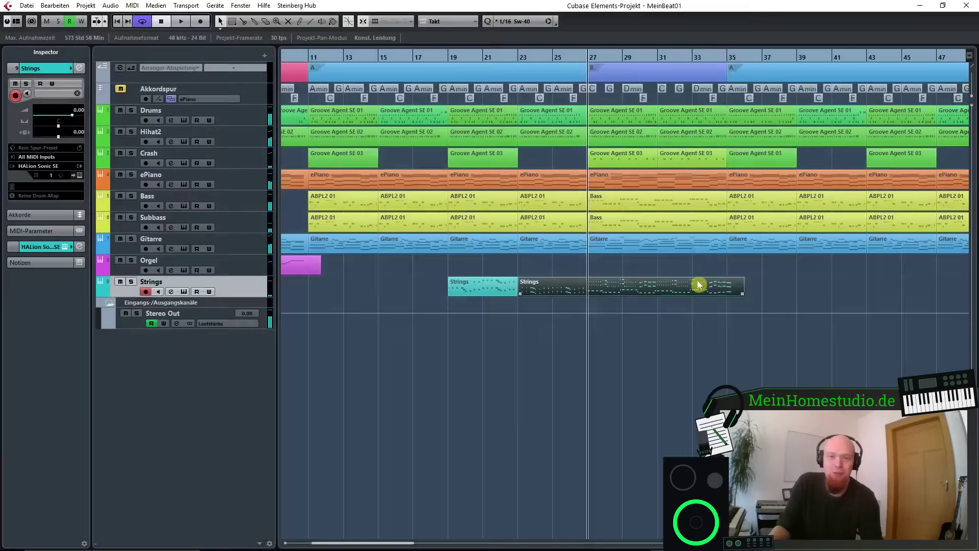
left_click(632, 272)
right_click(591, 271)
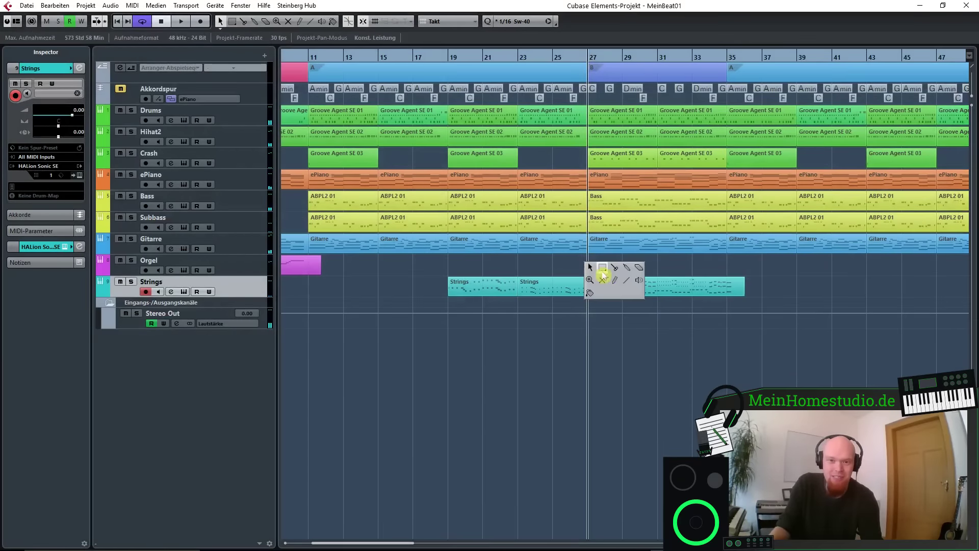
left_click(576, 271)
right_click(611, 269)
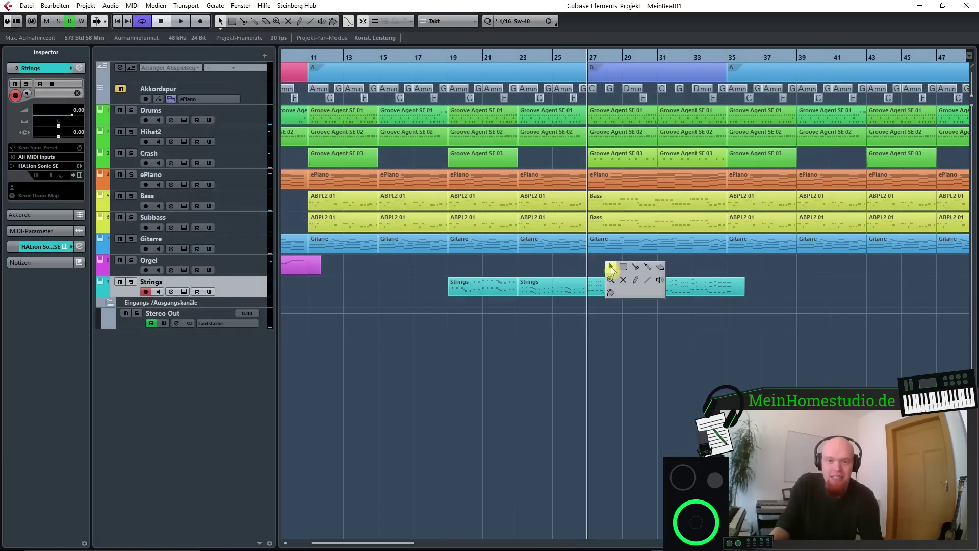
left_click(634, 269)
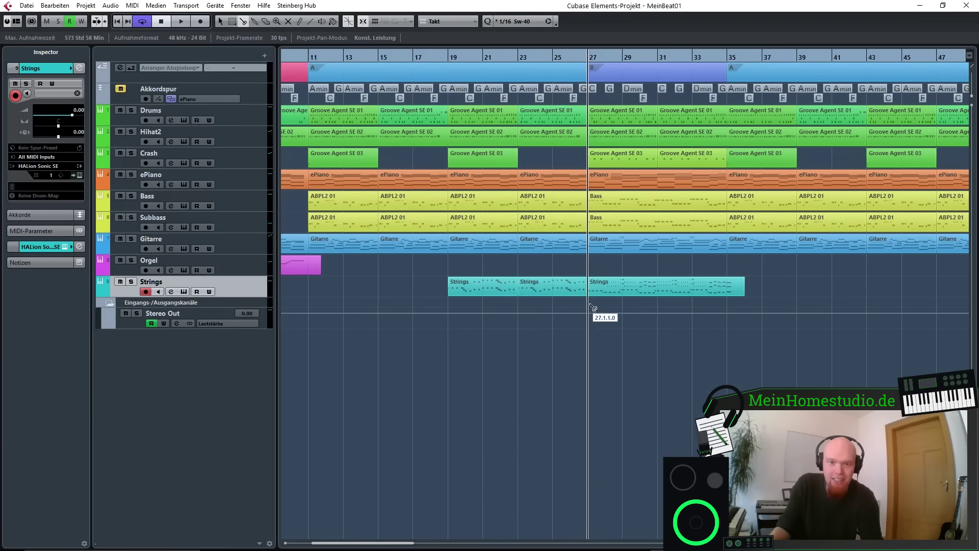
right_click(584, 271)
left_click(587, 270)
Duplicate the three Strings parts and place the copies starting at bar 43, across the second A and B sections
key("g")
key("g")
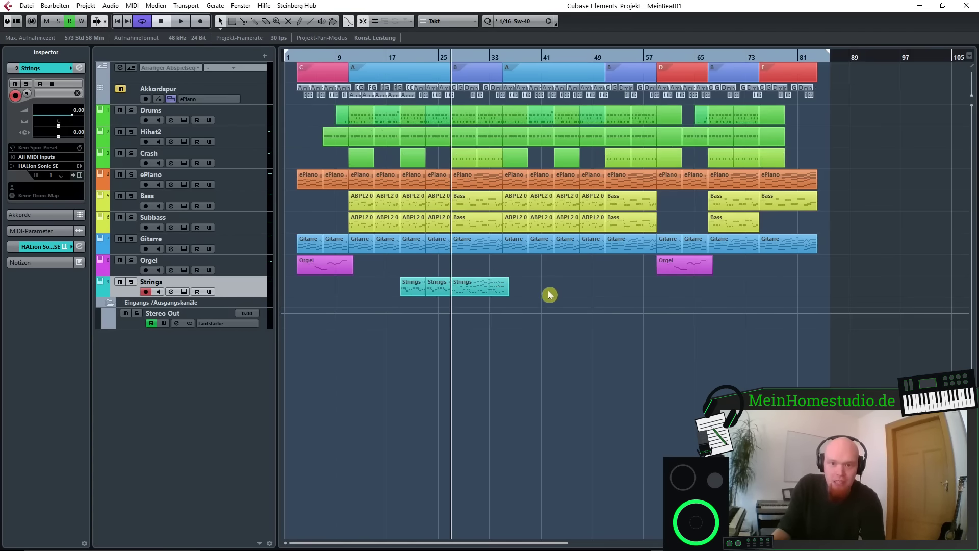
left_click_drag(389, 280, 483, 285)
key("ctrl+d")
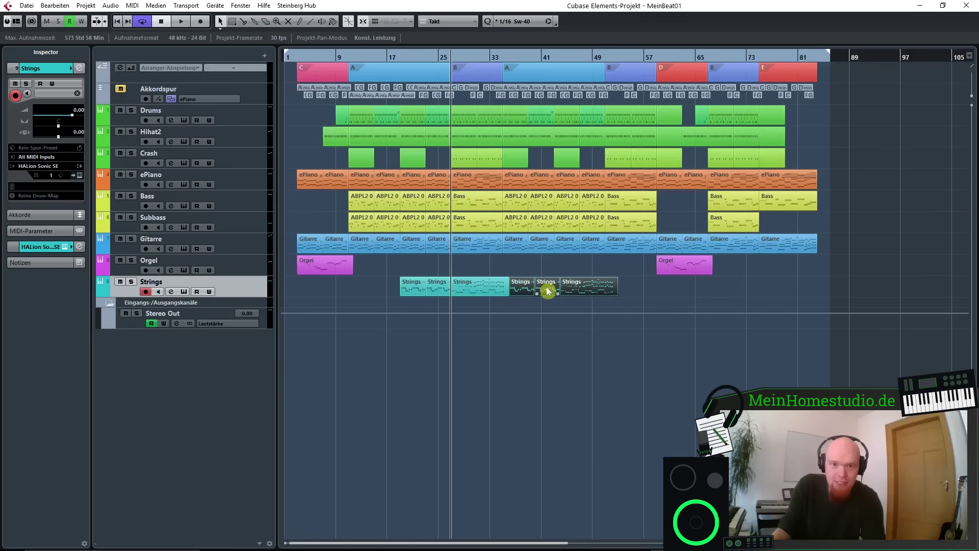
left_click_drag(588, 292, 726, 289)
Duplicate the section B Strings part once more and place the copy at bar 67, in the final B section
left_click(691, 290)
left_click(650, 290)
key("ctrl+d")
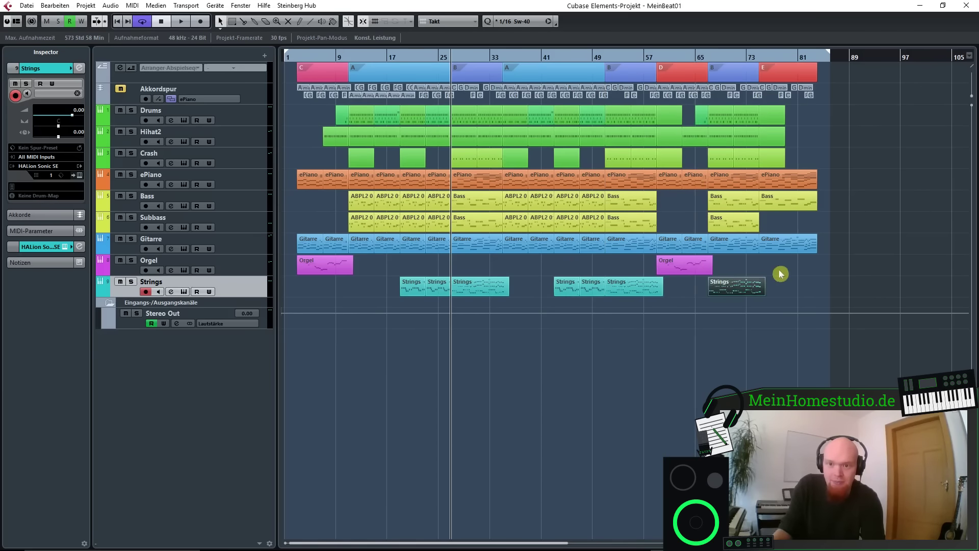
left_click(781, 274)
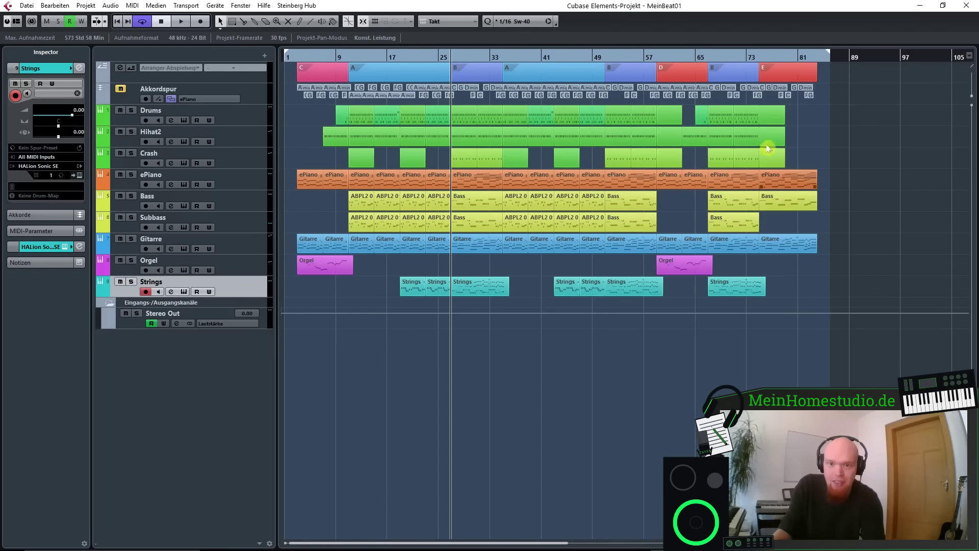
Play back the transition from section B into section D from about bar 58 and check how the strings end
left_click(648, 60)
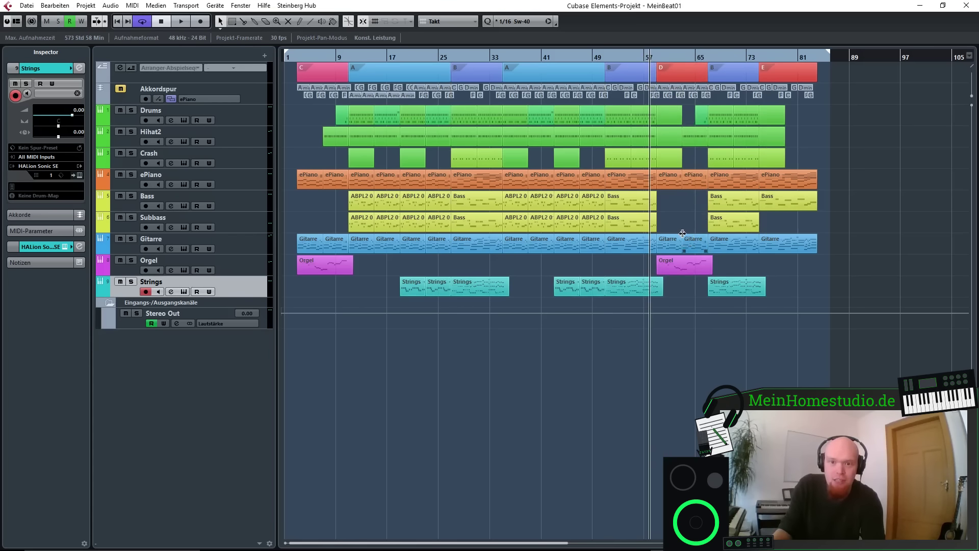
key("h")
scroll(664, 231, "up", 2)
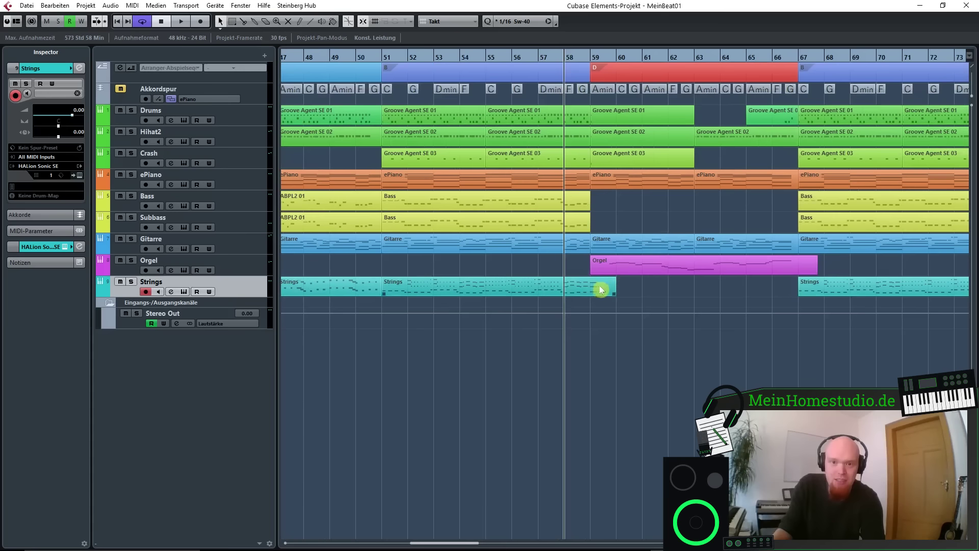
key("space")
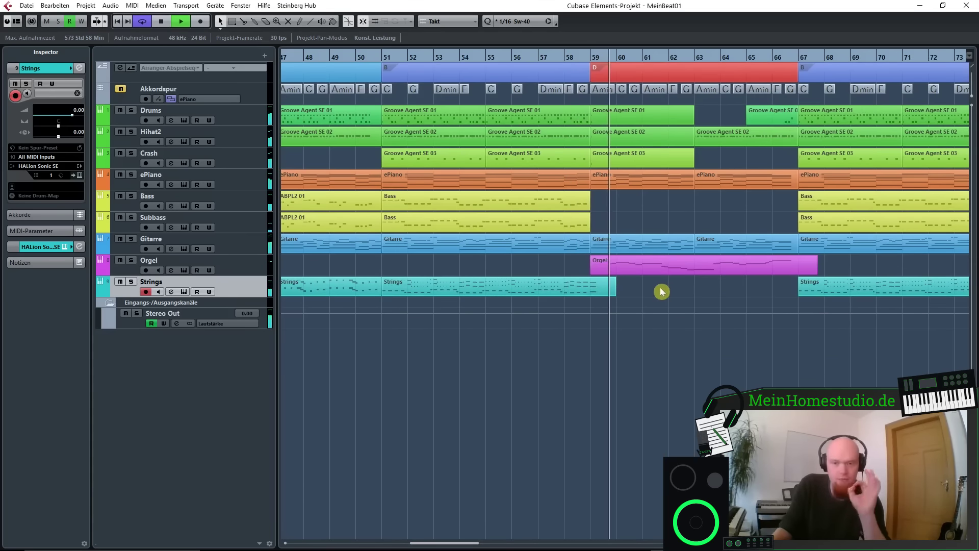
key("space")
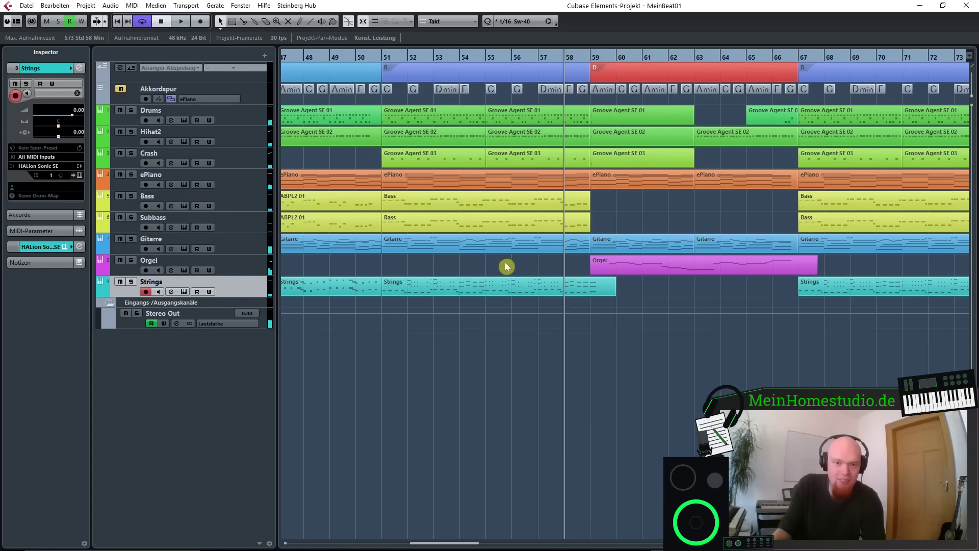
scroll(506, 265, "down", 3)
scroll(458, 271, "left", 3)
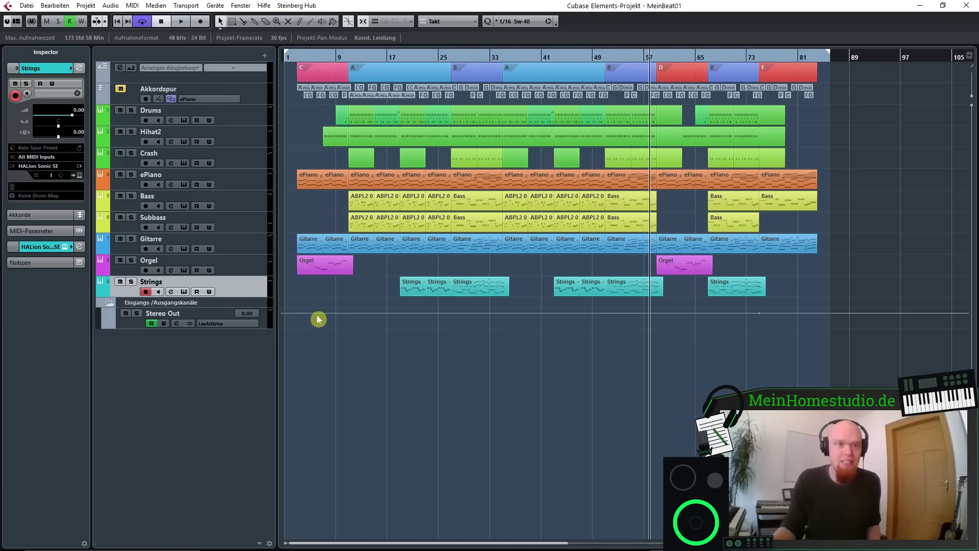
Add one instrument track using HALion Sonic SE below the Strings track
right_click(244, 291)
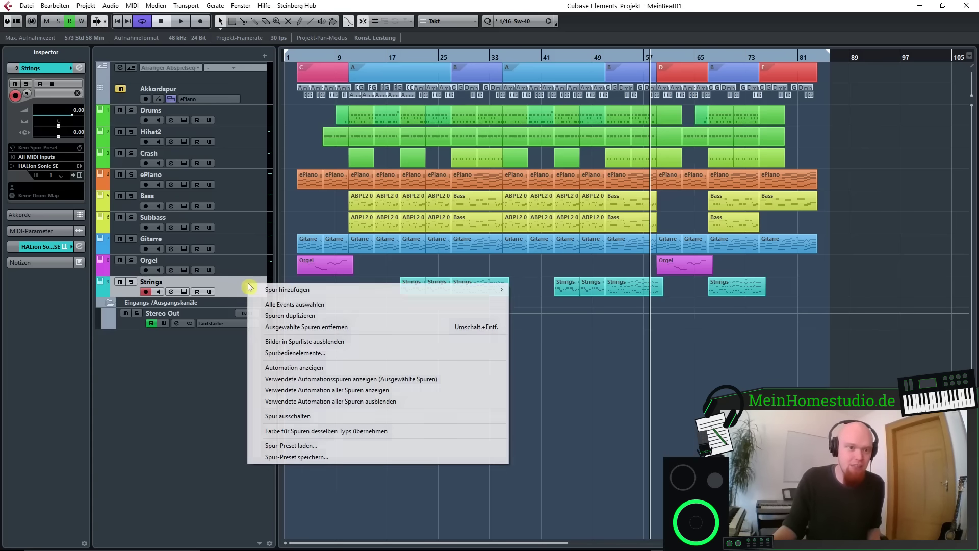
mouse_move(292, 290)
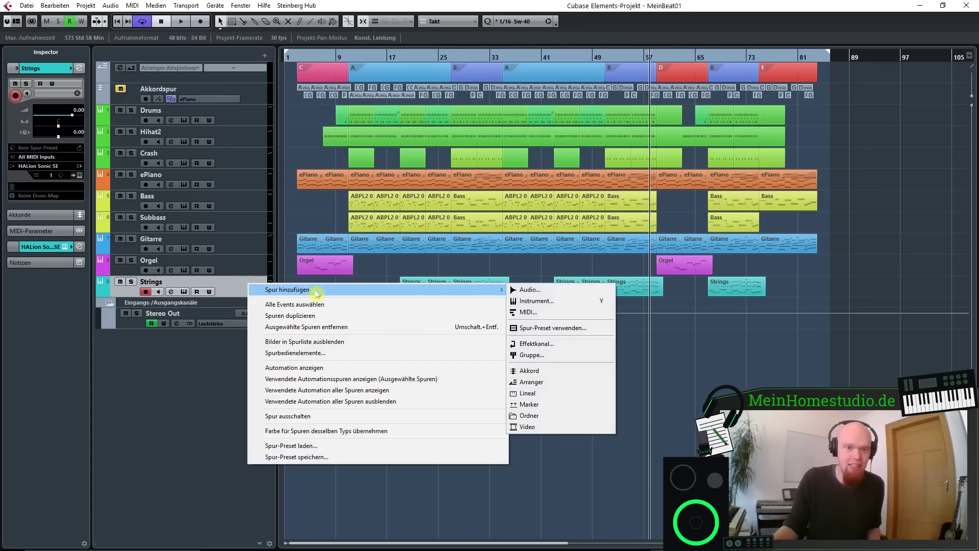
left_click(548, 304)
left_click(388, 260)
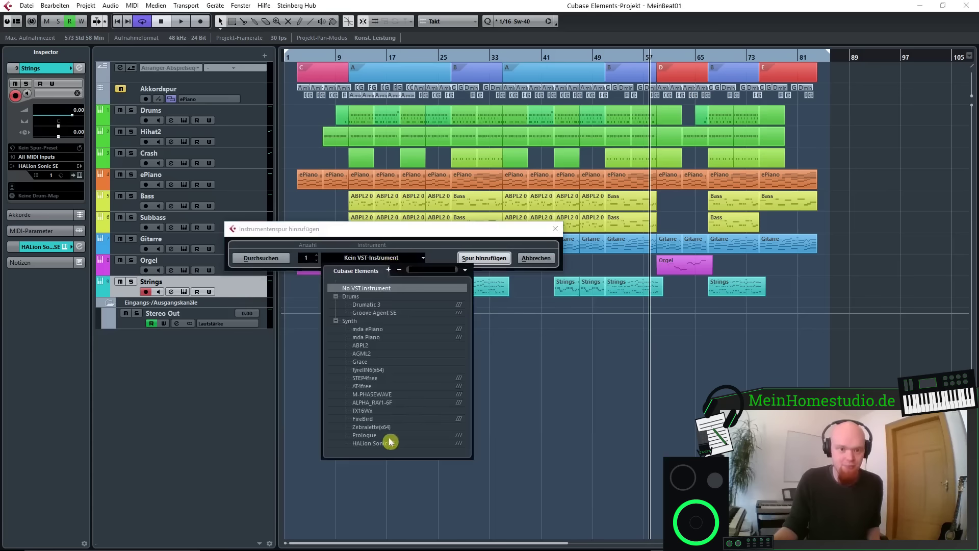
left_click(373, 443)
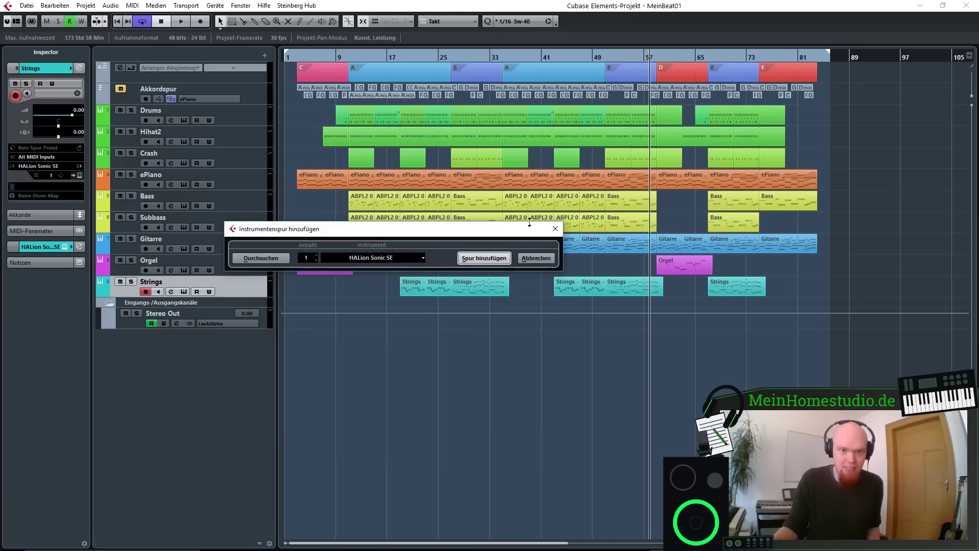
left_click(483, 258)
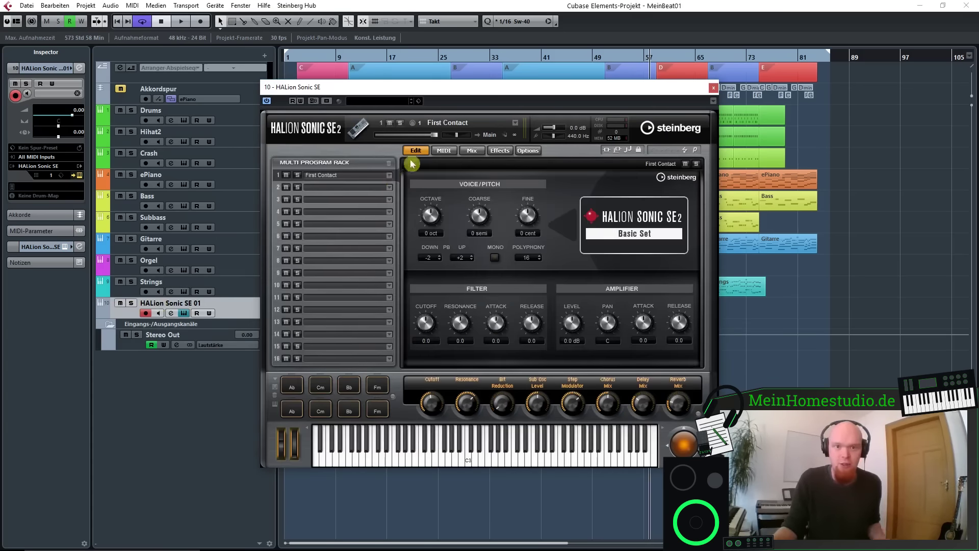
Load the Brass program Saw I-V into the first slot of the new HALion Sonic SE and close the instrument
left_click_drag(459, 96, 316, 60)
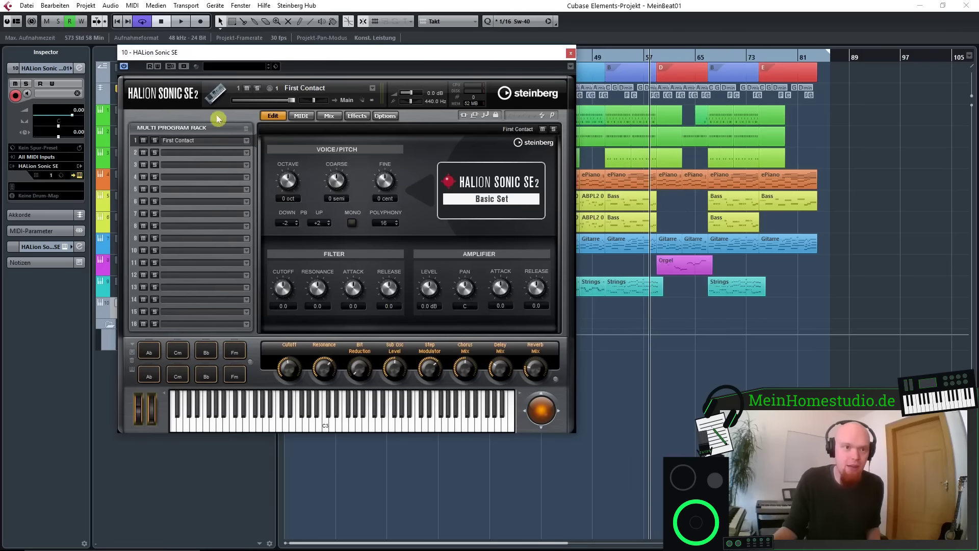
left_click(246, 141)
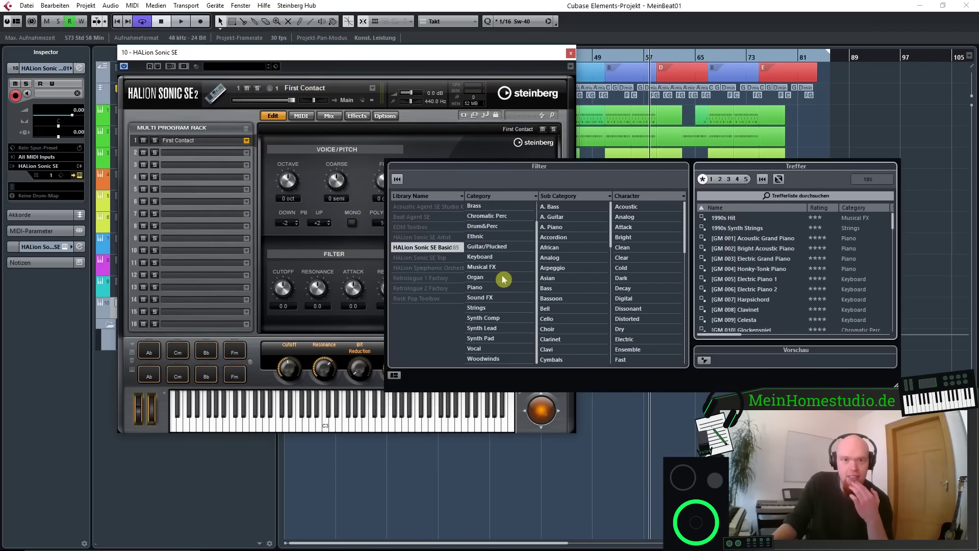
left_click(489, 208)
scroll(749, 305, "down", 1)
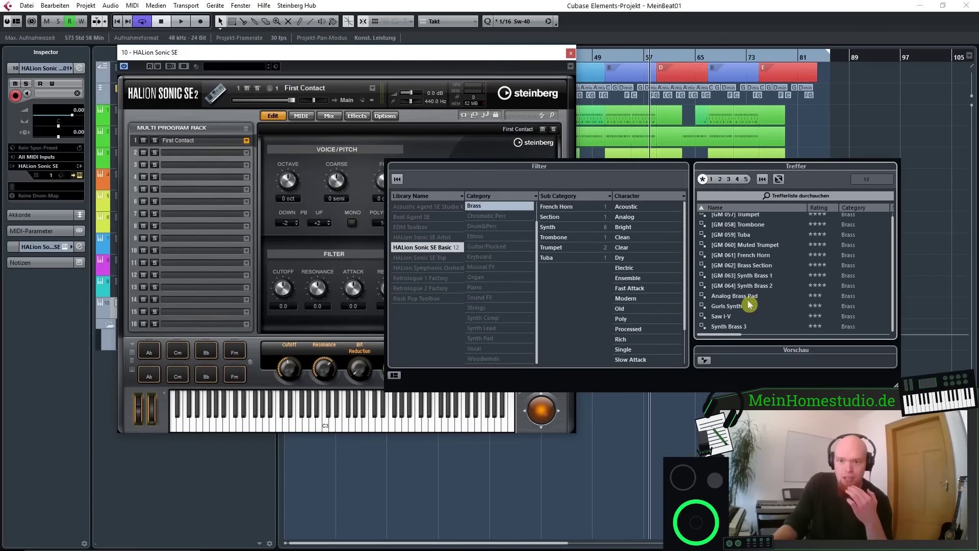
double_click(724, 317)
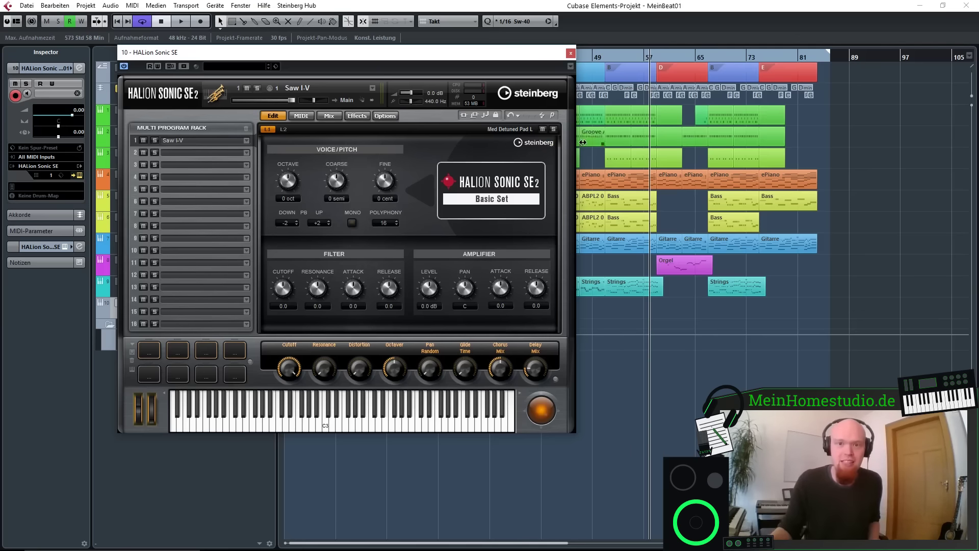
left_click(571, 53)
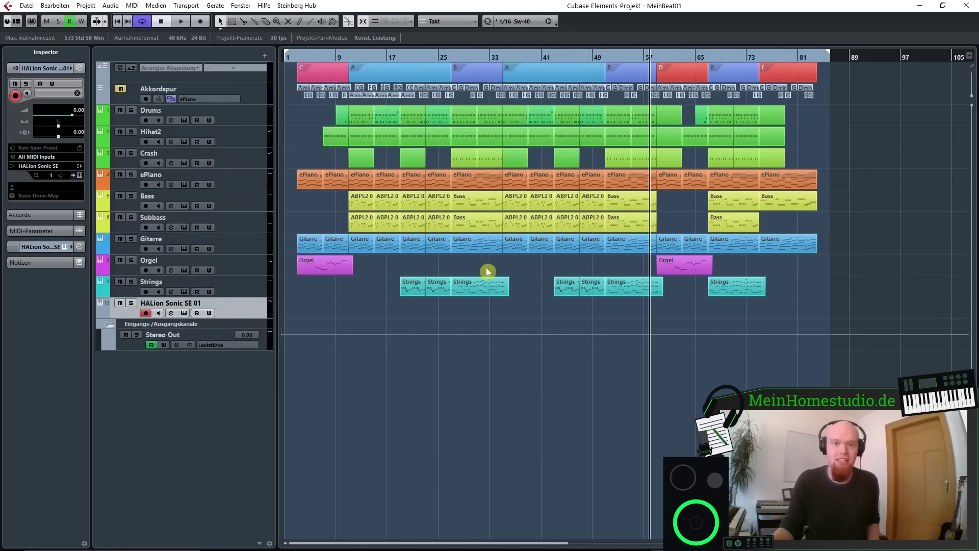
Rename the new HALion Sonic SE track to Brass and give it a blue track colour
double_click(223, 304)
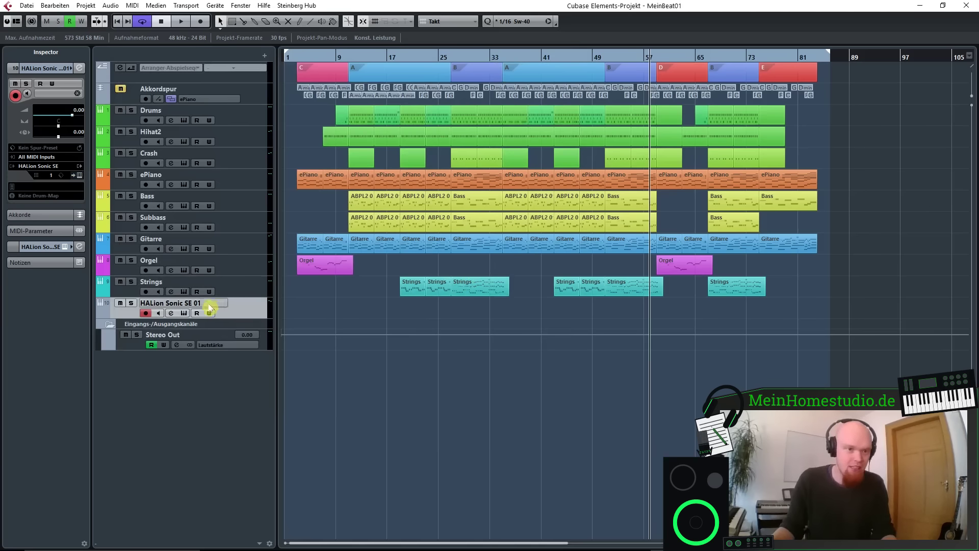
type("Brass")
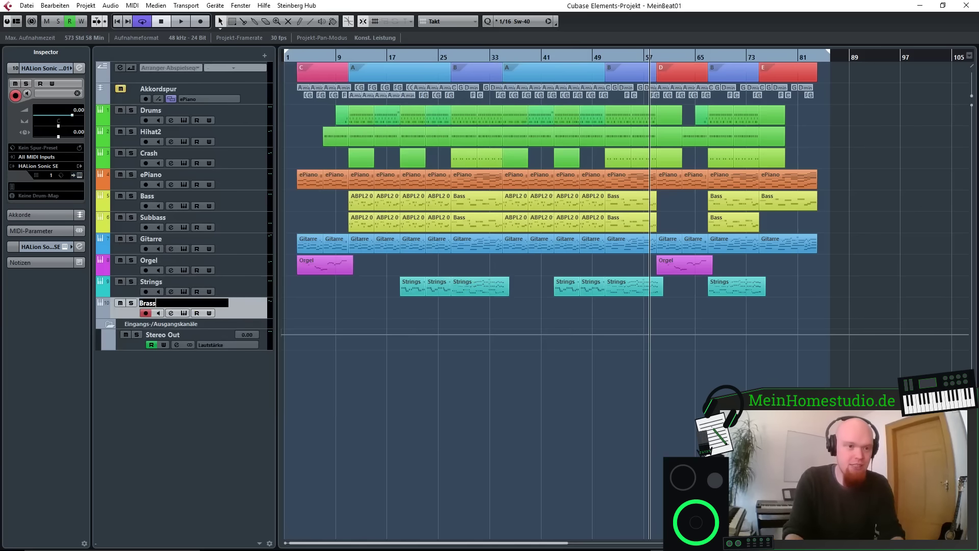
key("Return")
left_click(334, 20)
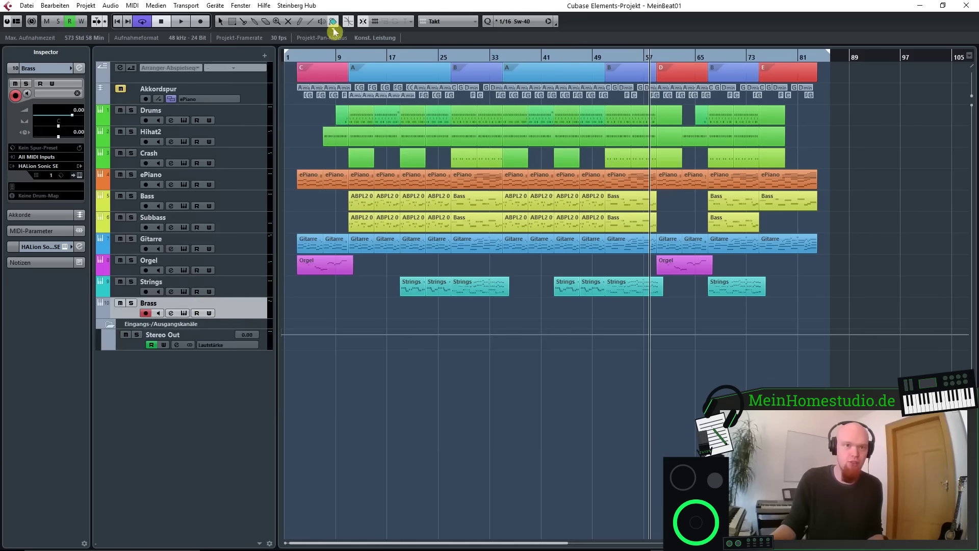
left_click(334, 28)
left_click(357, 148)
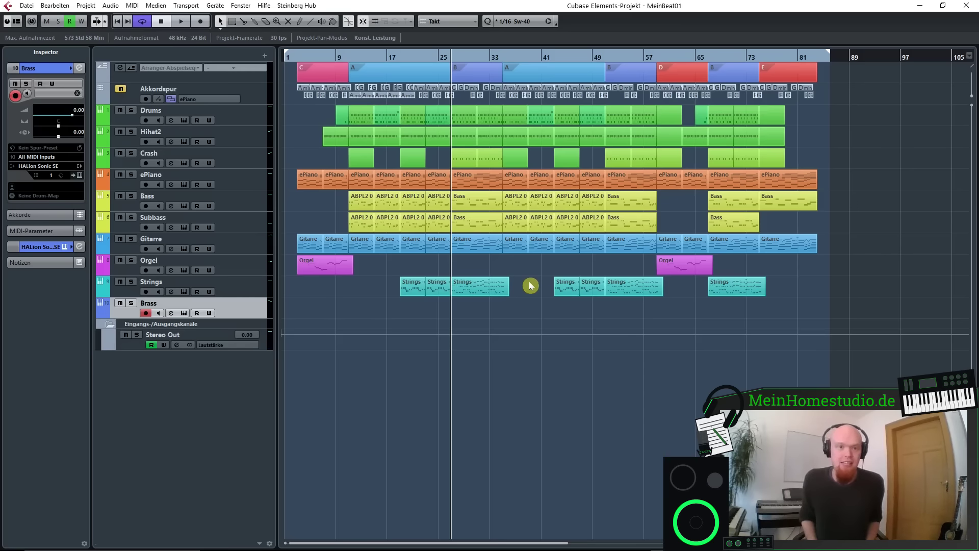
Copy the ePiano part of the first B section onto the Brass track at bar 27 and play it back soloed
left_click(472, 180)
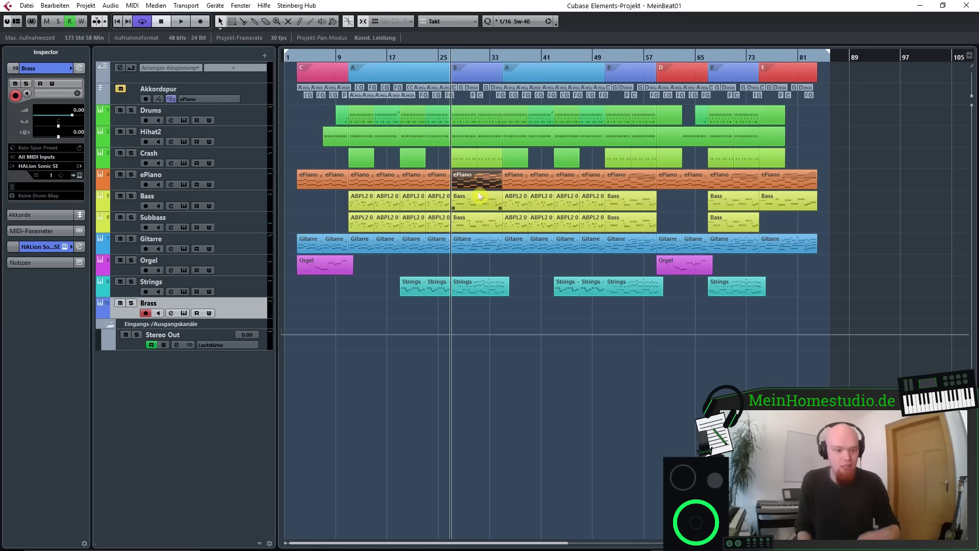
key("ctrl+v")
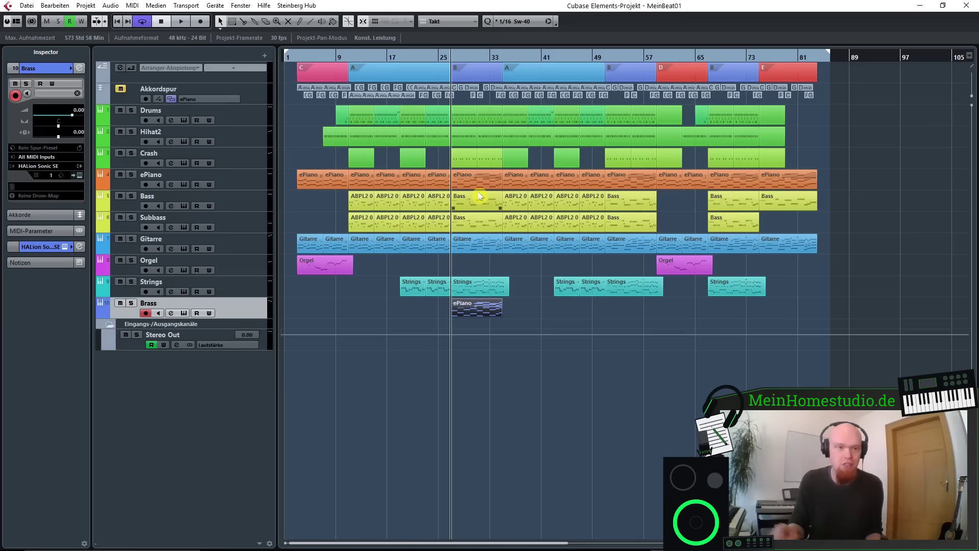
left_click(132, 304)
key("space")
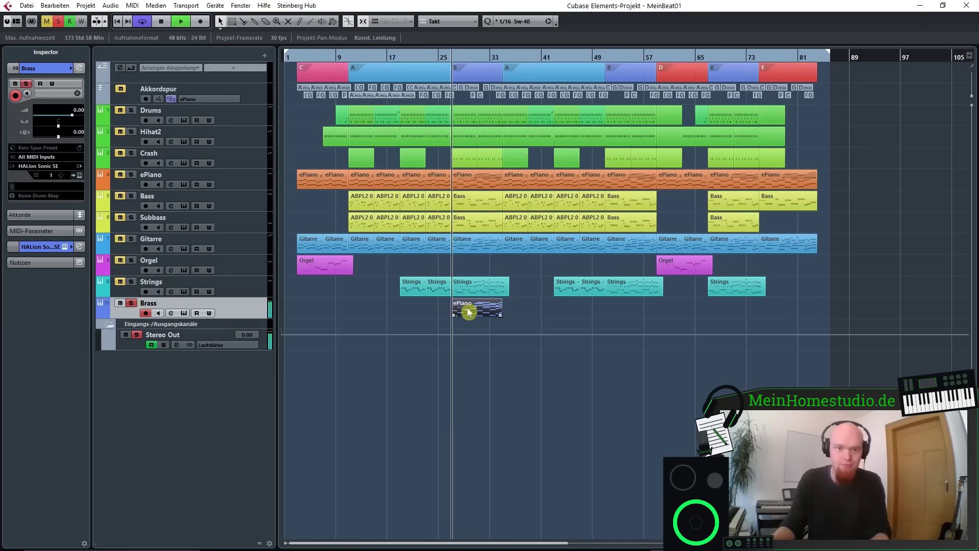
Examine the chord notes of the copied Brass part in the Key Editor, stop playback and close the editor
double_click(467, 312)
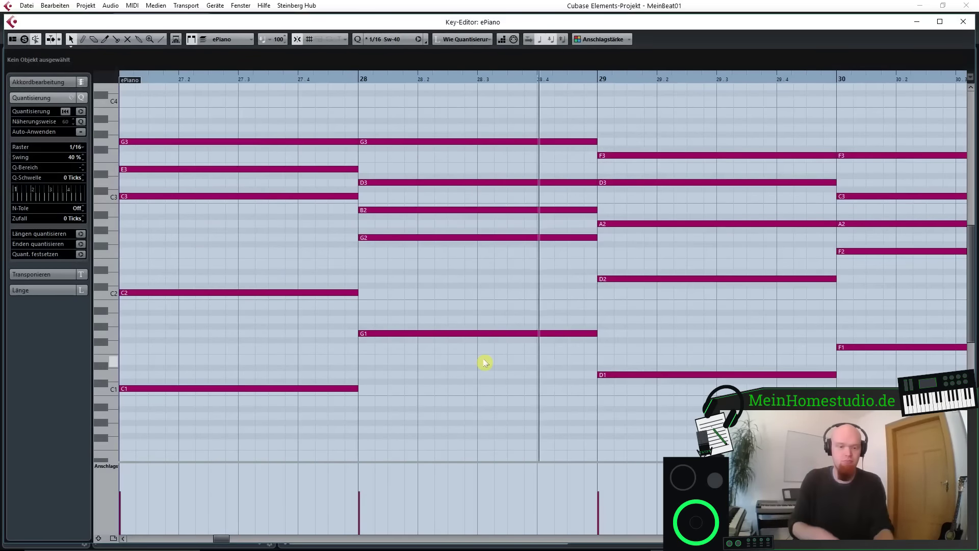
key("space")
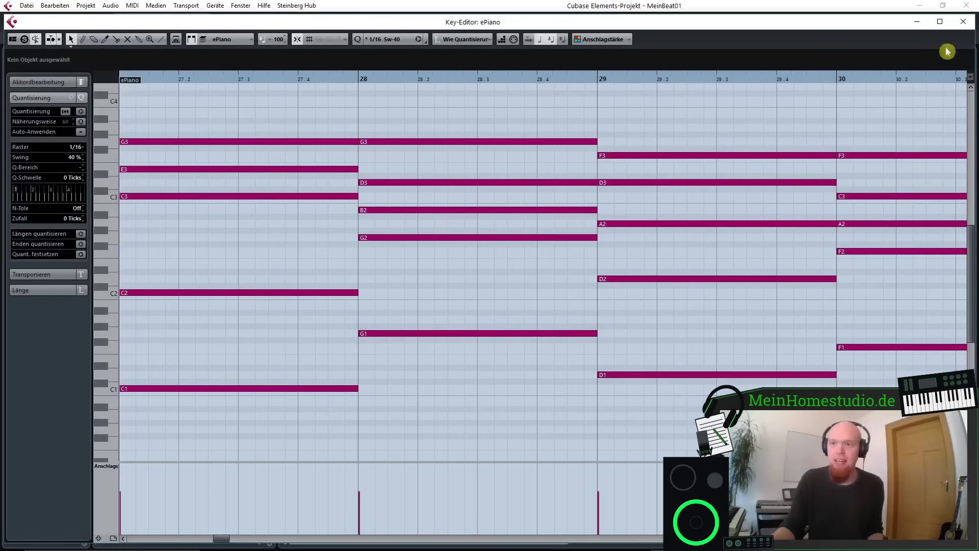
left_click(969, 25)
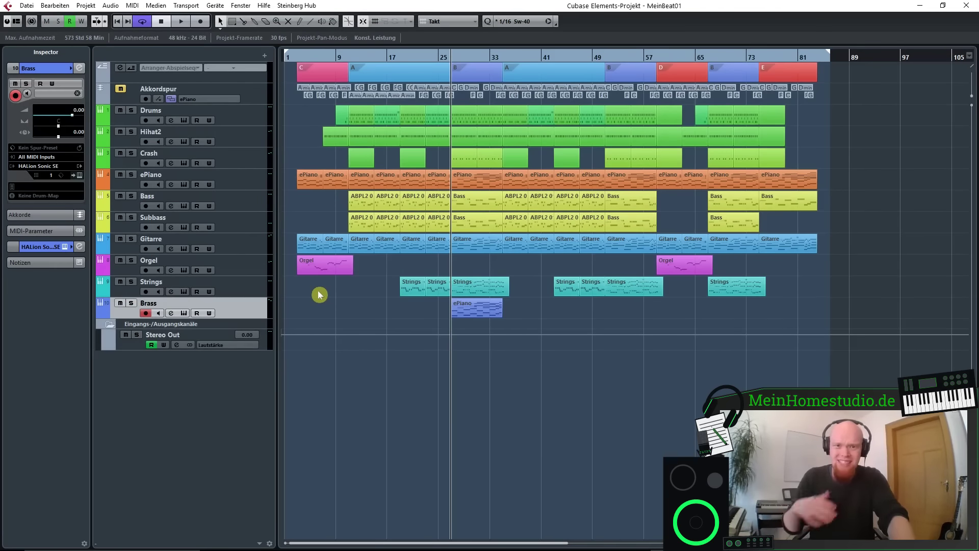
Lower the Brass channel to about -12.4 dB in the MixConsole while playing back section B, and close the mixer
key("F3")
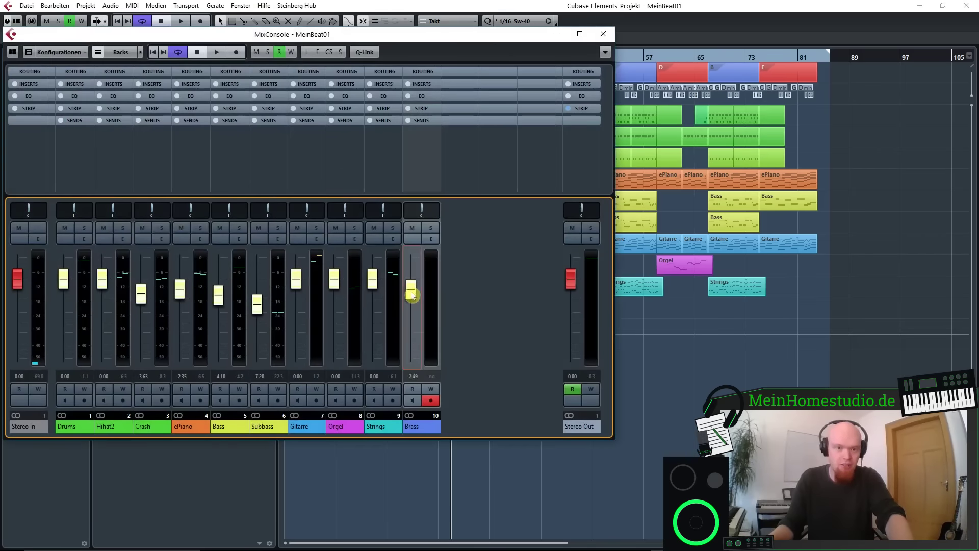
key("space")
left_click_drag(412, 298, 413, 316)
key("space")
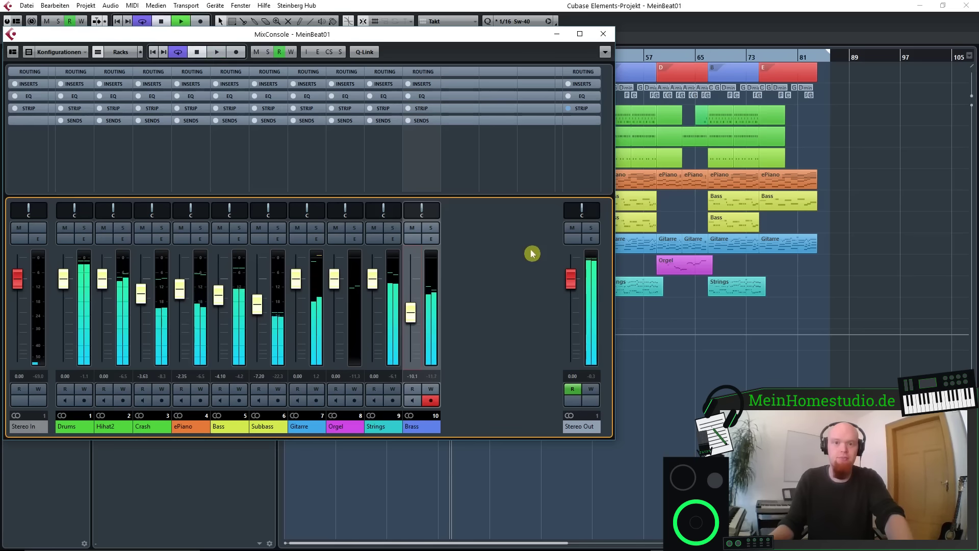
left_click_drag(411, 320, 413, 330)
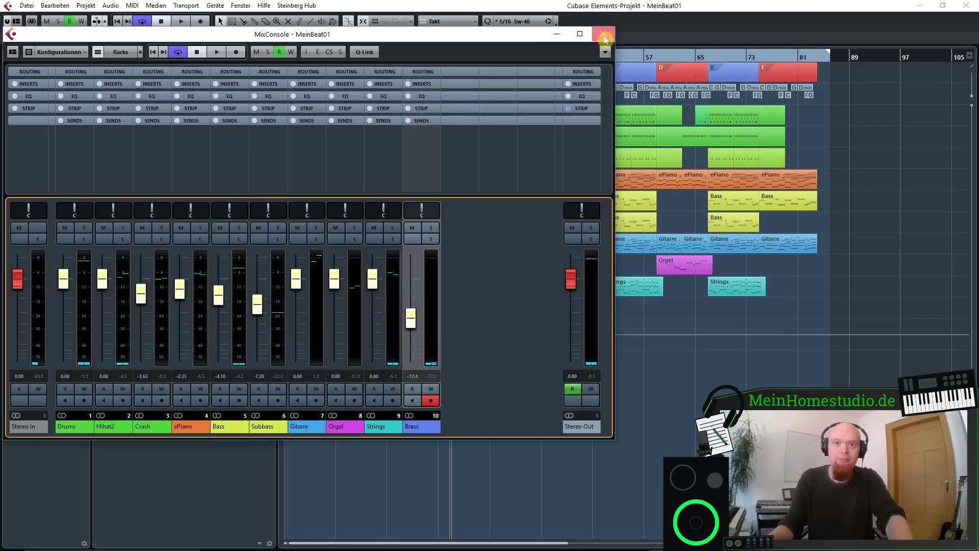
left_click(604, 35)
Duplicate the Brass part into the other two B sections at bars 51 and 67, and return the playhead to the song's opening section C
left_click_drag(485, 313, 732, 311)
left_click(806, 312)
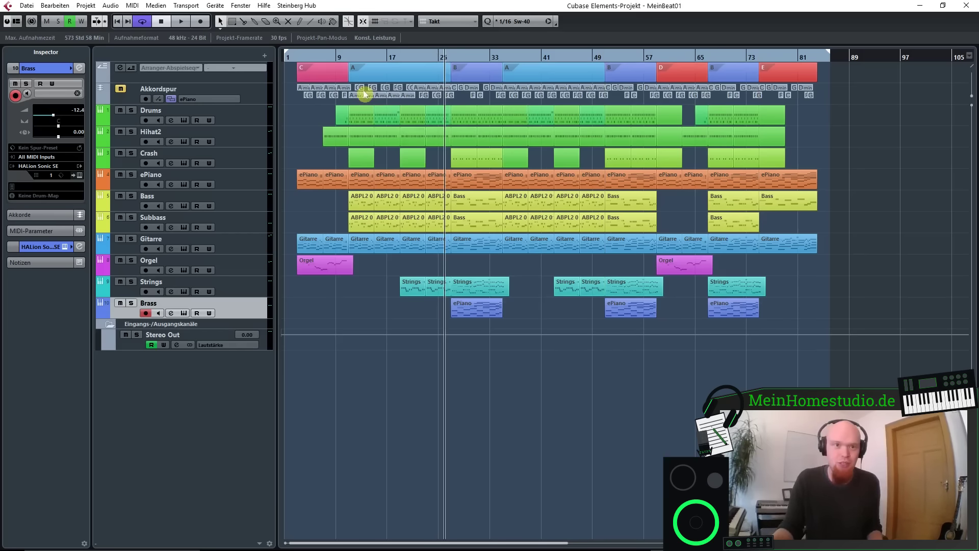
left_click(301, 68)
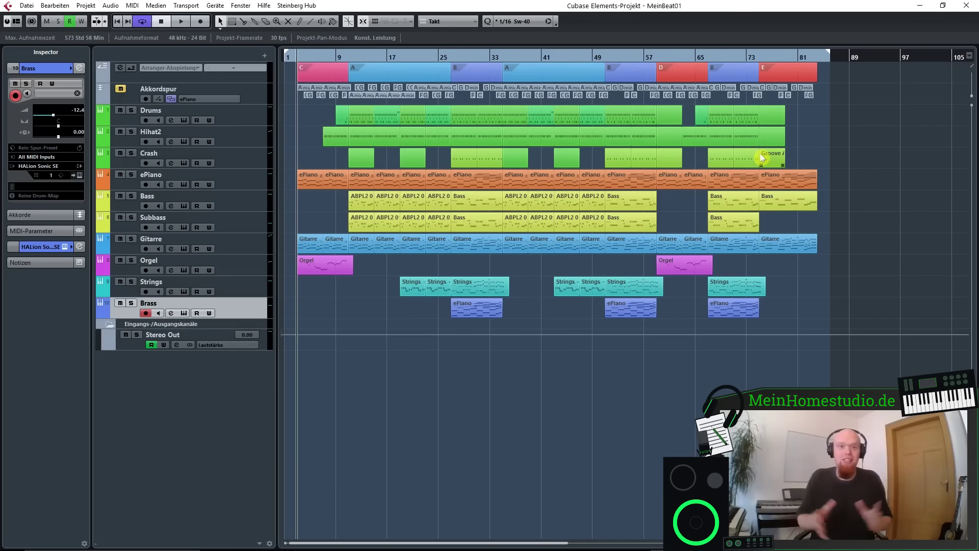